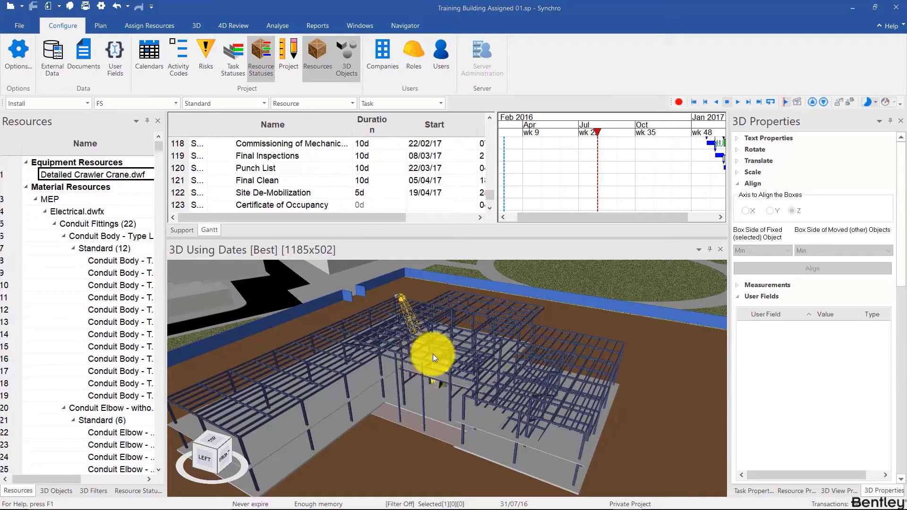
- Move the Gantt focus date to 20/12/15, before the tasks start, and select the crawler crane in the 3D view
{"action": "scroll", "coordinate": [541, 183], "scroll_direction": "down", "scroll_amount": 3, "text": "ctrl"}
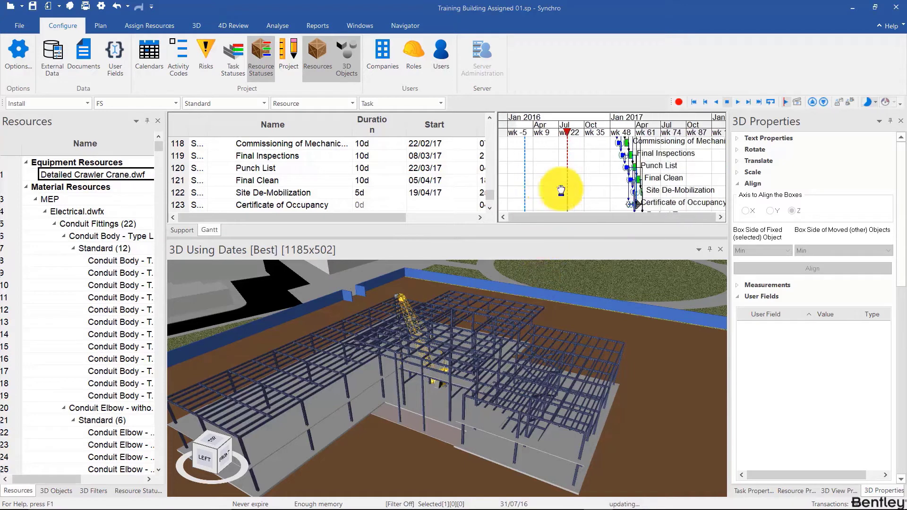
{"action": "left_click", "coordinate": [540, 124]}
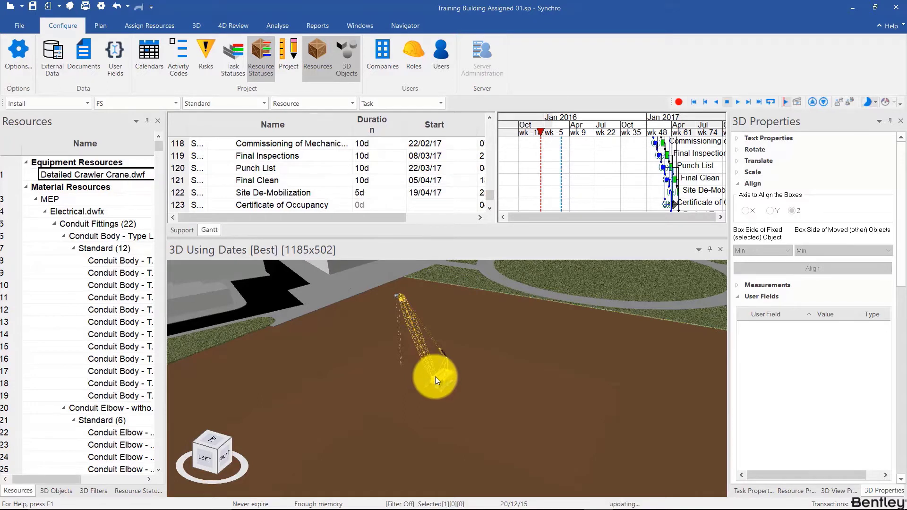
{"action": "scroll", "coordinate": [435, 376], "scroll_direction": "up", "scroll_amount": 5}
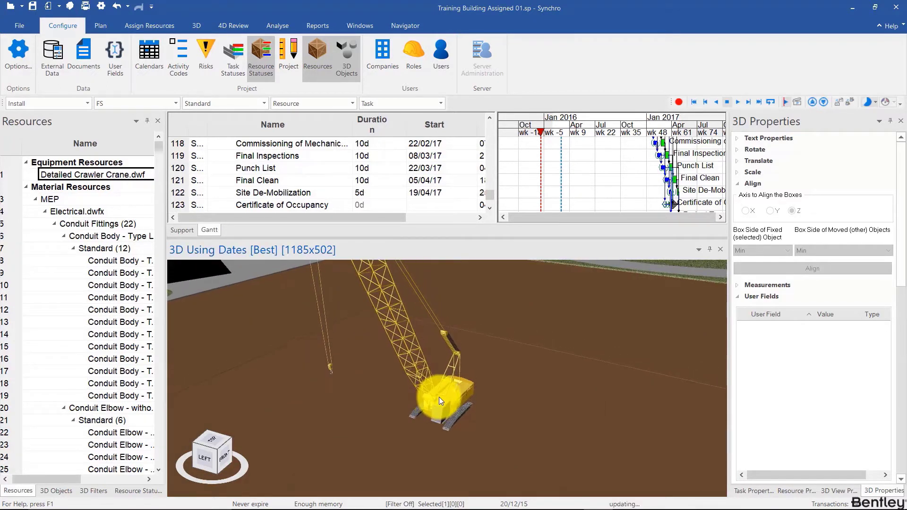
{"action": "left_click", "coordinate": [439, 397]}
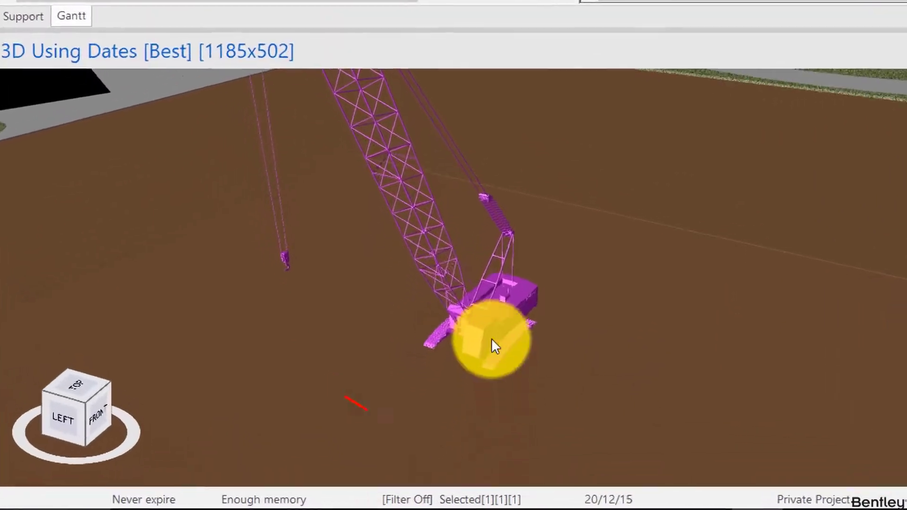
{"action": "key", "text": "Escape"}
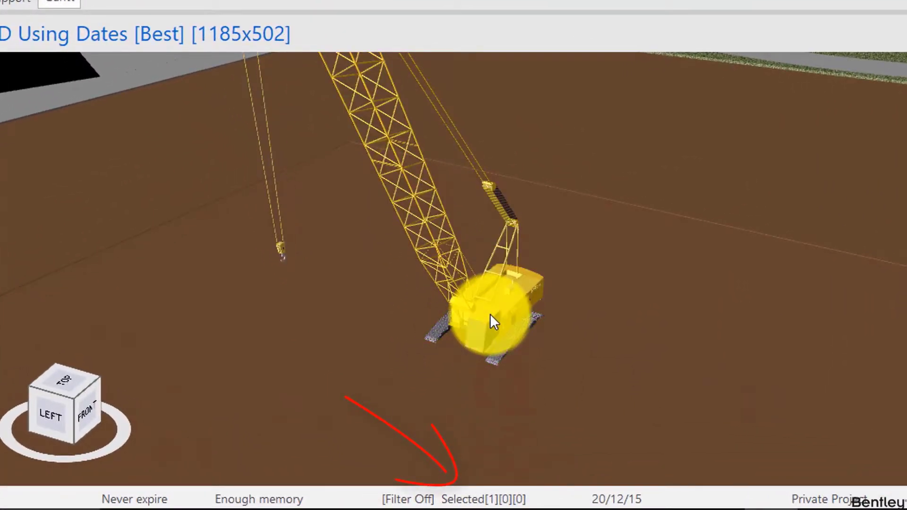
{"action": "left_click", "coordinate": [490, 315]}
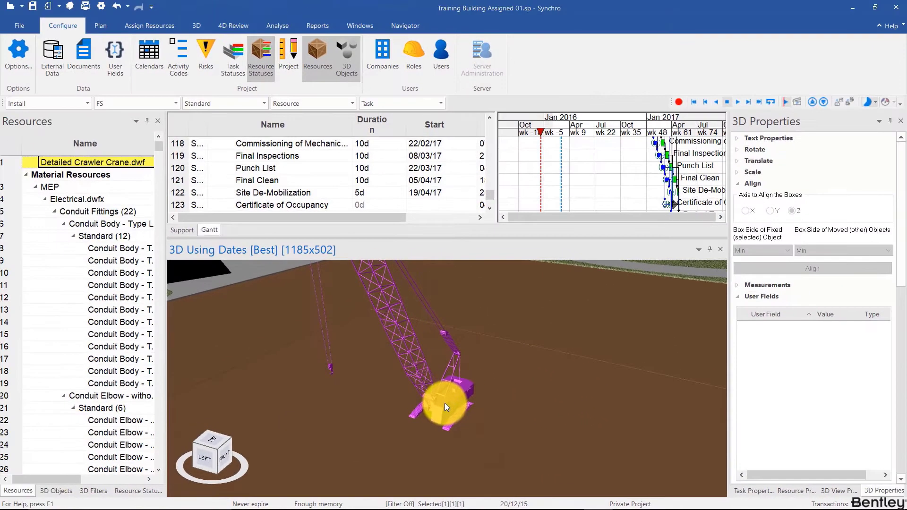
- Enable the Simple Manipulator on the selected crawler crane
{"action": "right_click", "coordinate": [491, 316]}
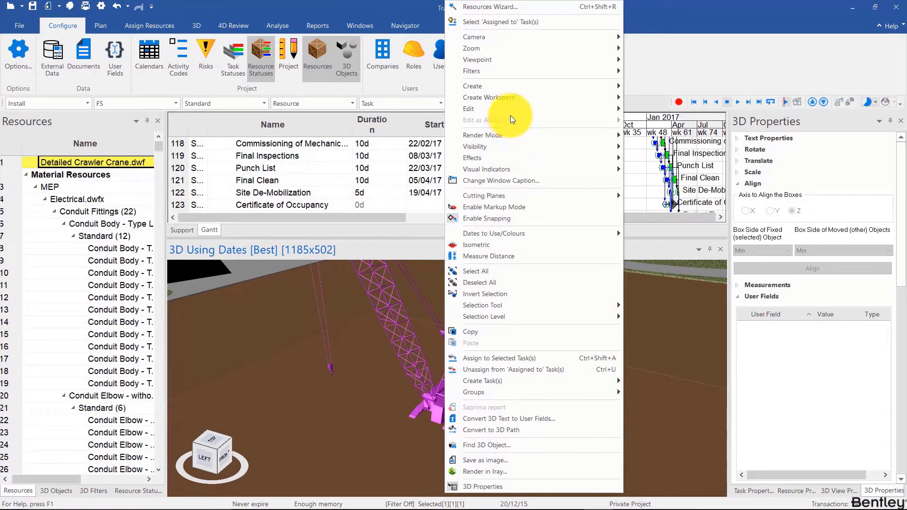
{"action": "mouse_move", "coordinate": [513, 110]}
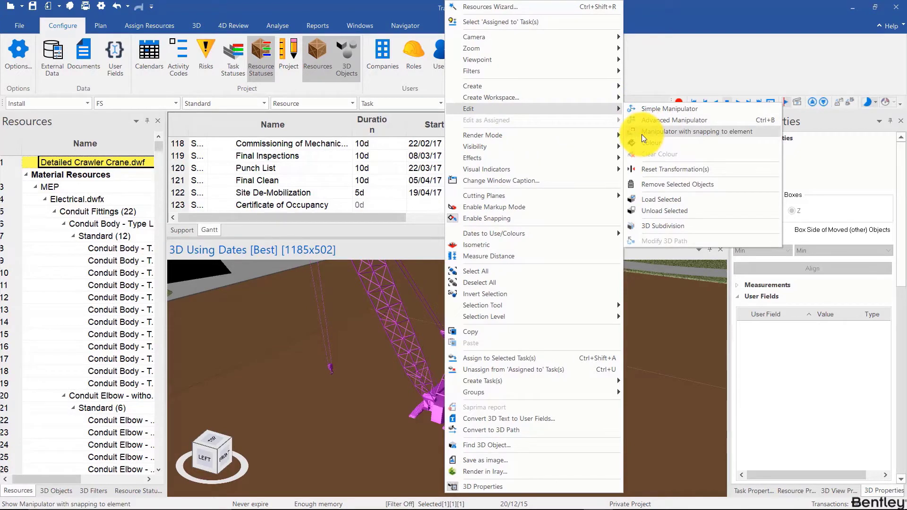
{"action": "left_click", "coordinate": [647, 110]}
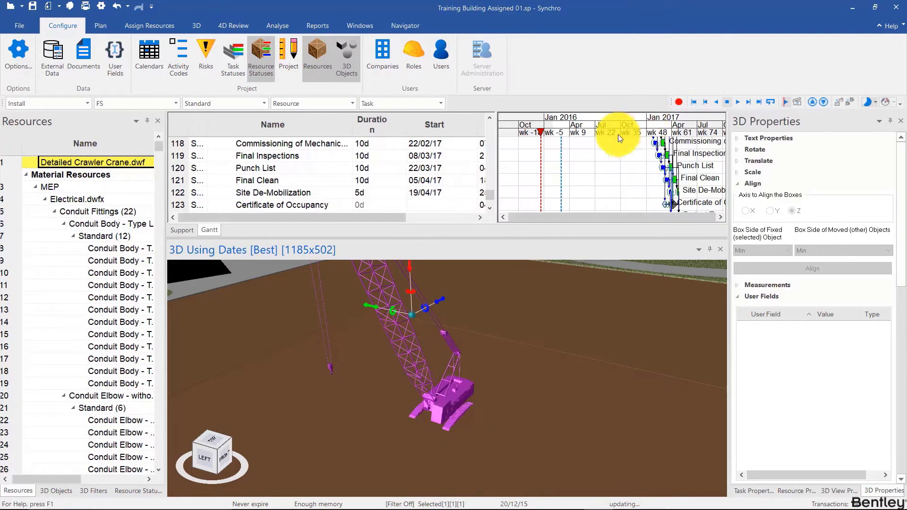
{"action": "scroll", "coordinate": [455, 393], "scroll_direction": "down", "scroll_amount": 5}
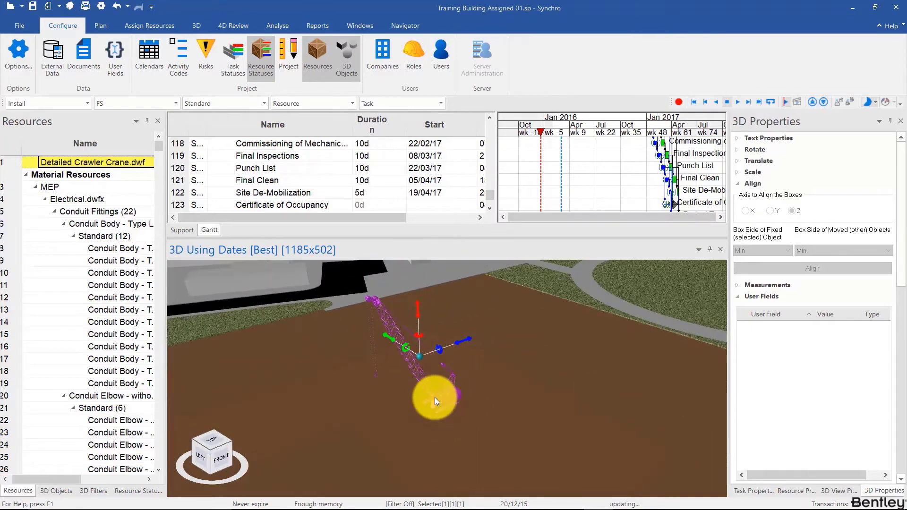
- Reposition the crawler crane across the site ground with the Simple Manipulator and rotate it about its vertical axis
{"action": "left_click_drag", "start_coordinate": [419, 323], "coordinate": [420, 321]}
{"action": "left_click_drag", "start_coordinate": [461, 352], "coordinate": [351, 401]}
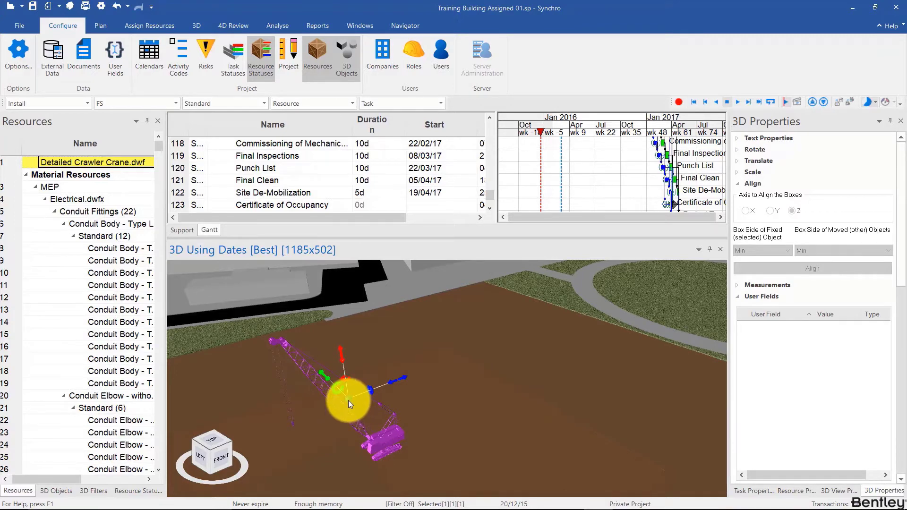
{"action": "left_click_drag", "start_coordinate": [392, 381], "coordinate": [465, 366]}
{"action": "middle_click_drag", "start_coordinate": [413, 436], "coordinate": [449, 440]}
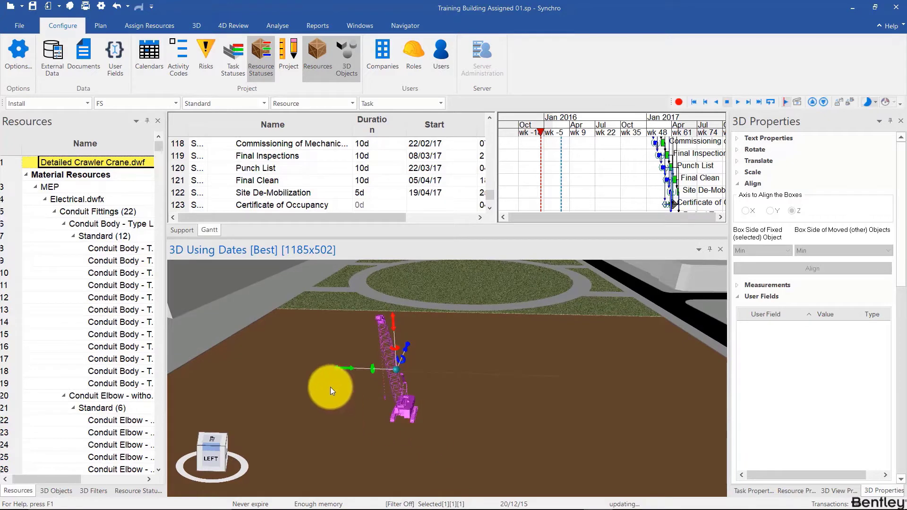
{"action": "left_click_drag", "start_coordinate": [338, 370], "coordinate": [428, 410]}
{"action": "middle_click_drag", "start_coordinate": [428, 410], "coordinate": [480, 416]}
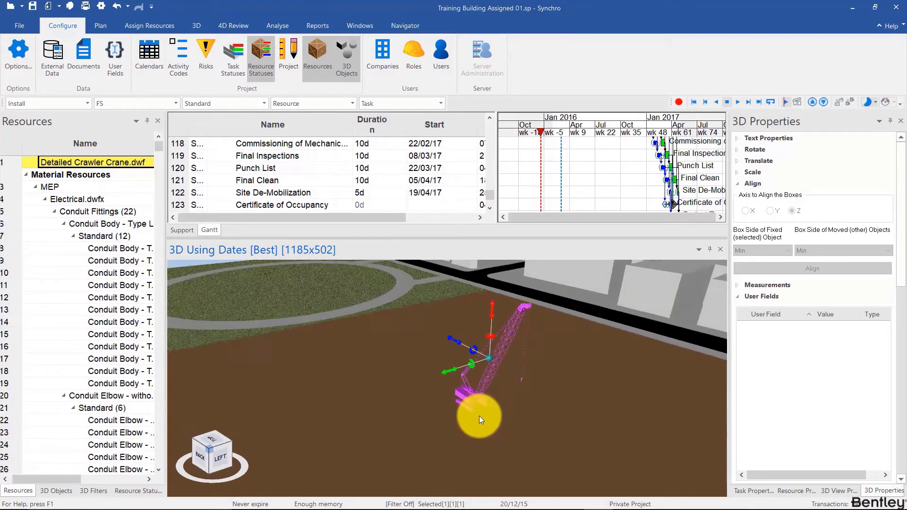
{"action": "left_click_drag", "start_coordinate": [491, 333], "coordinate": [418, 328]}
- Switch the selected crawler crane from the Simple Manipulator to the Advanced Manipulator
{"action": "right_click", "coordinate": [483, 400]}
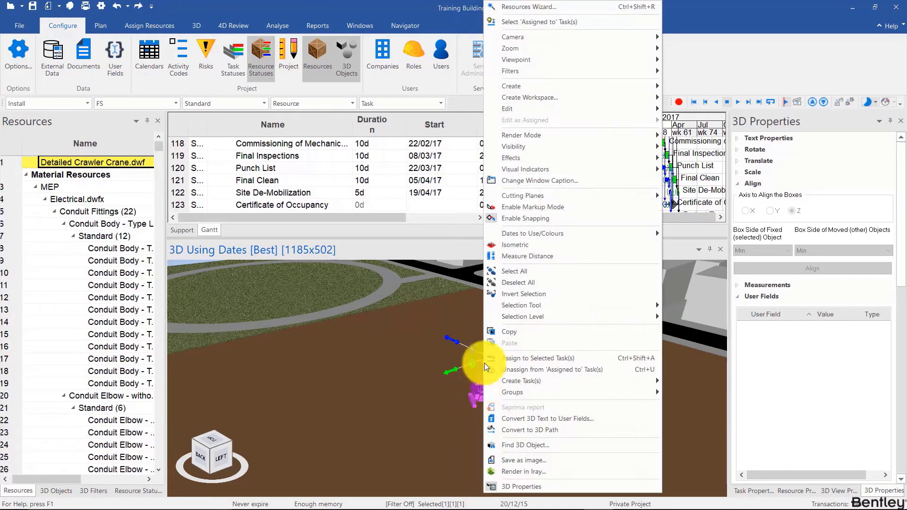
{"action": "mouse_move", "coordinate": [561, 110]}
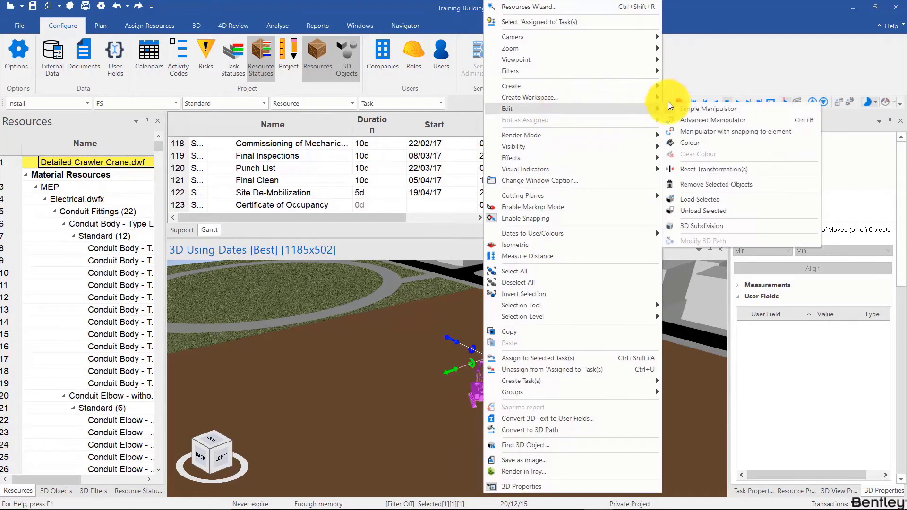
{"action": "left_click", "coordinate": [707, 119]}
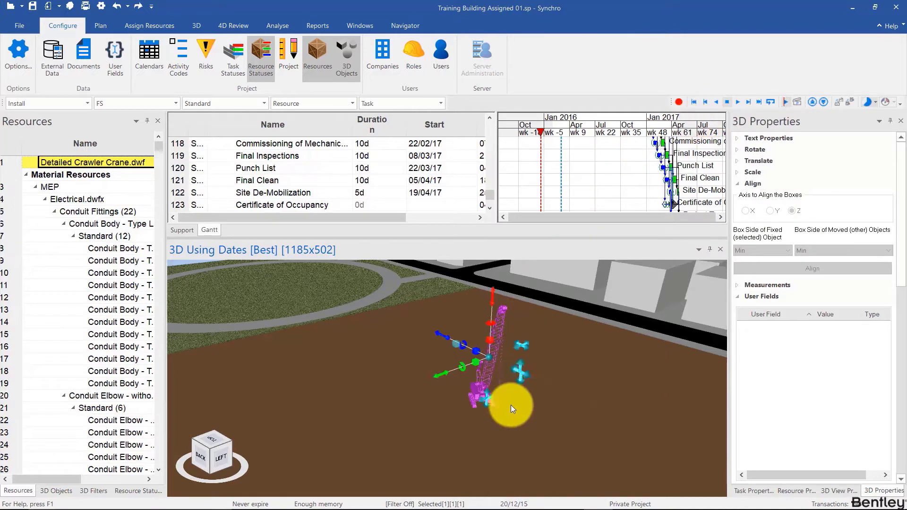
{"action": "middle_click_drag", "start_coordinate": [511, 404], "coordinate": [529, 361]}
{"action": "mouse_move", "coordinate": [566, 353]}
{"action": "left_mouse_down"}
{"action": "mouse_move", "coordinate": [491, 354]}
{"action": "mouse_move", "coordinate": [588, 368]}
{"action": "mouse_move", "coordinate": [519, 356]}
{"action": "mouse_move", "coordinate": [461, 386]}
{"action": "left_mouse_up"}
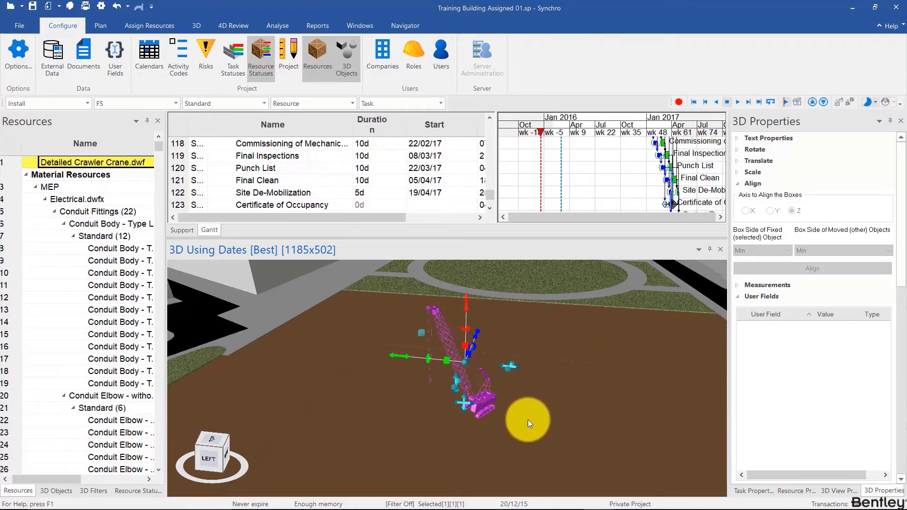
{"action": "mouse_move", "coordinate": [528, 419]}
{"action": "middle_mouse_down"}
{"action": "mouse_move", "coordinate": [552, 412]}
{"action": "mouse_move", "coordinate": [428, 350]}
{"action": "middle_mouse_up"}
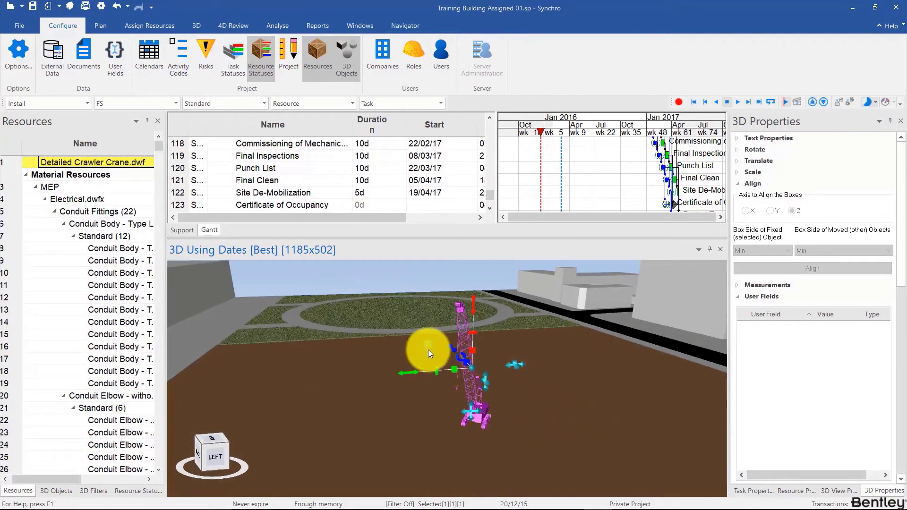
{"action": "mouse_move", "coordinate": [428, 350]}
{"action": "left_mouse_down"}
{"action": "mouse_move", "coordinate": [367, 352]}
{"action": "mouse_move", "coordinate": [506, 350]}
{"action": "mouse_move", "coordinate": [435, 352]}
{"action": "mouse_move", "coordinate": [426, 390]}
{"action": "mouse_move", "coordinate": [457, 418]}
{"action": "mouse_move", "coordinate": [518, 430]}
{"action": "mouse_move", "coordinate": [443, 427]}
{"action": "left_mouse_up"}
- Shift the crawler crane slightly across the ground plane using the Advanced Manipulator
{"action": "right_click", "coordinate": [494, 419]}
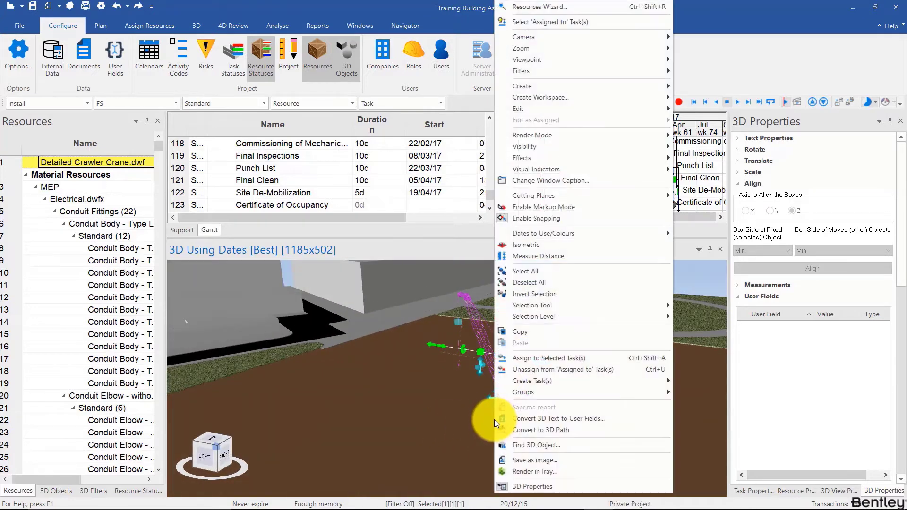
{"action": "left_click", "coordinate": [465, 401]}
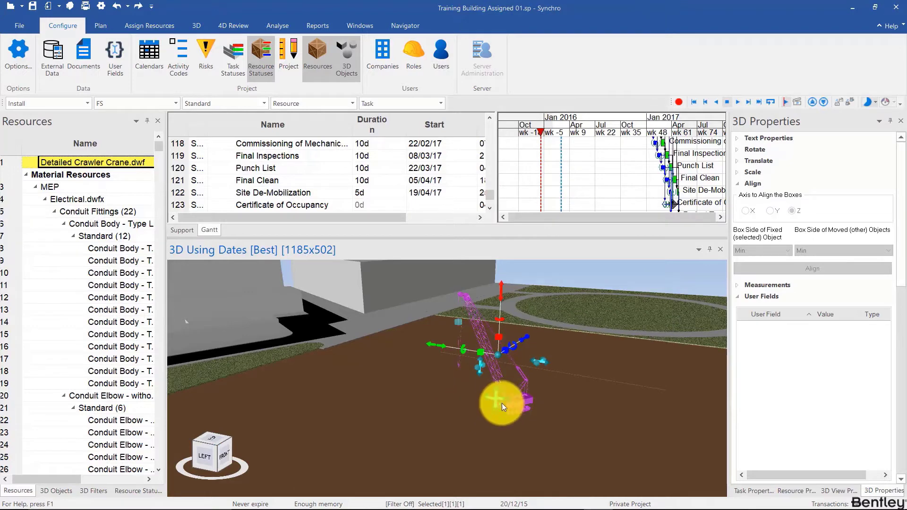
{"action": "middle_click_drag", "start_coordinate": [516, 398], "coordinate": [511, 430]}
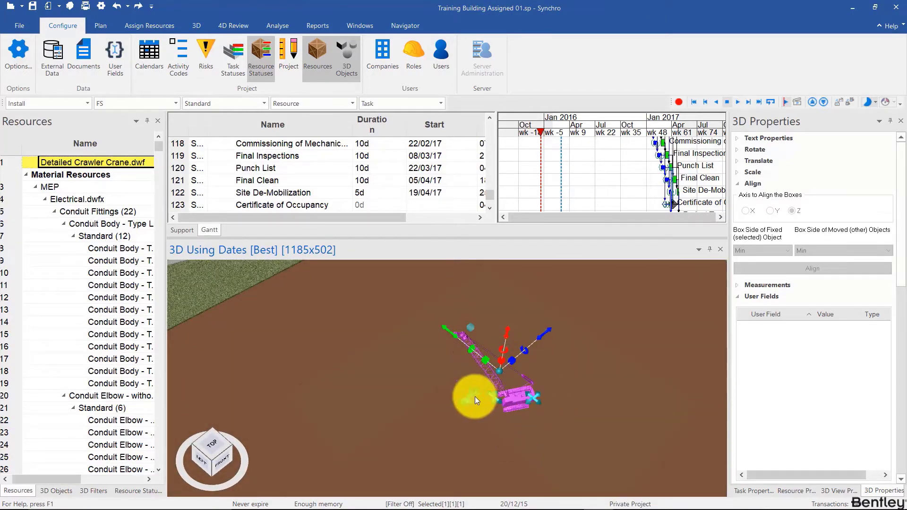
{"action": "left_click_drag", "start_coordinate": [545, 334], "coordinate": [516, 398]}
- Switch the crawler crane to the Manipulator with snapping to element
{"action": "right_click", "coordinate": [516, 397]}
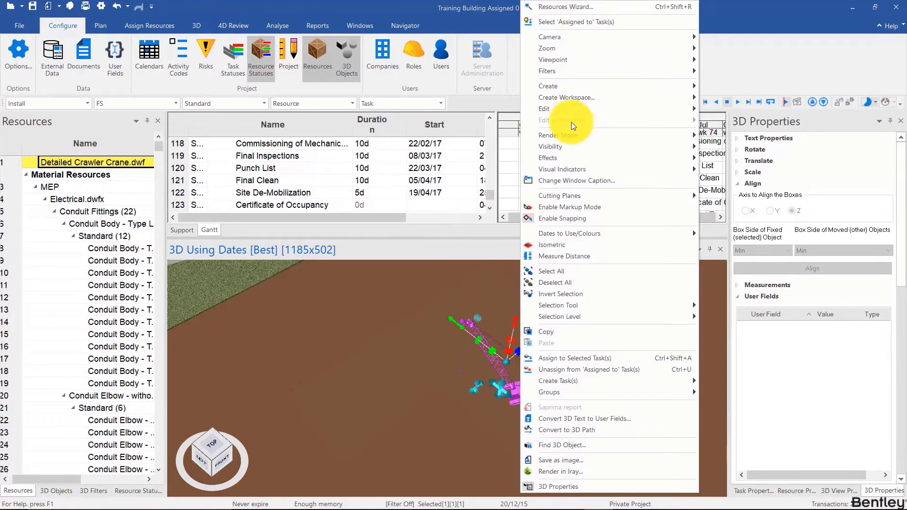
{"action": "mouse_move", "coordinate": [584, 111]}
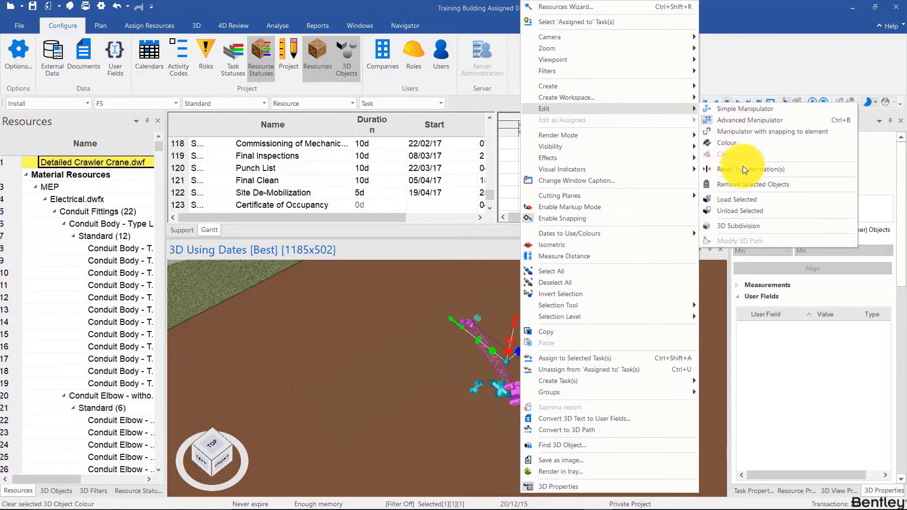
{"action": "left_click", "coordinate": [743, 132]}
{"action": "scroll", "coordinate": [532, 389], "scroll_direction": "up", "scroll_amount": 10}
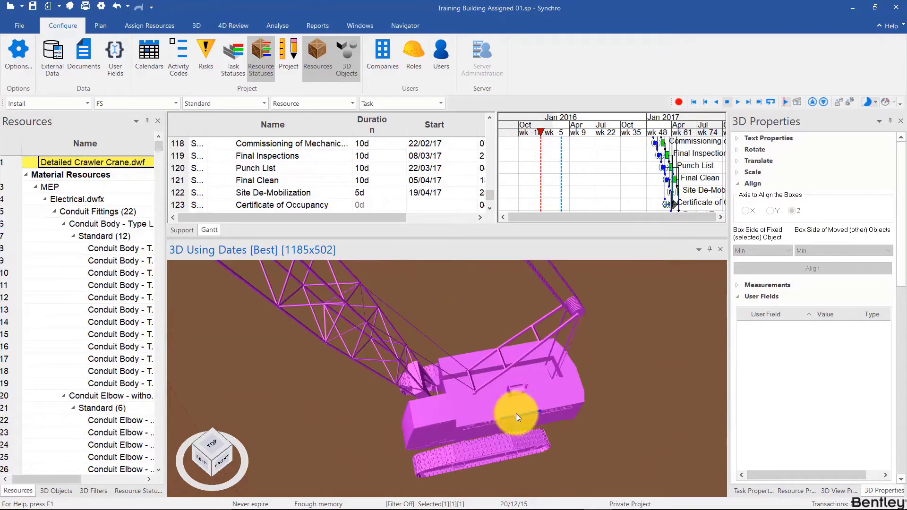
{"action": "scroll", "coordinate": [516, 414], "scroll_direction": "down", "scroll_amount": 5}
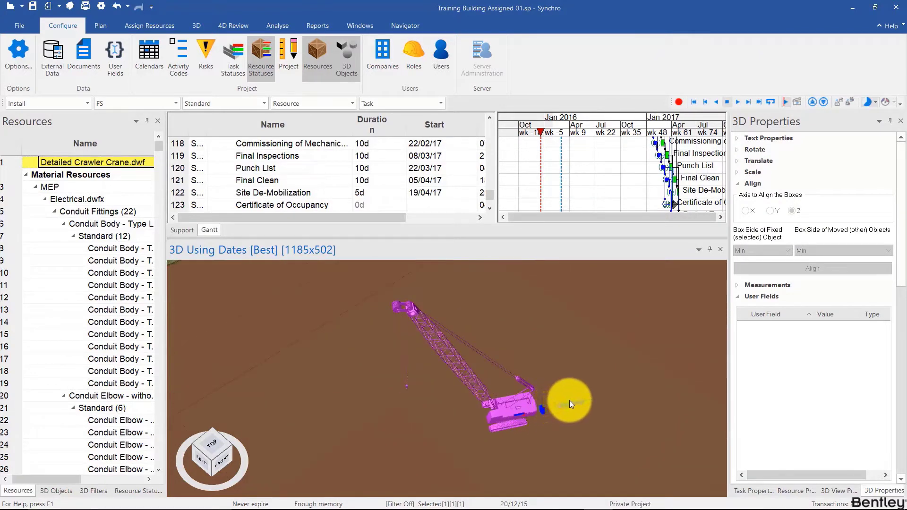
{"action": "left_click_drag", "start_coordinate": [572, 405], "coordinate": [526, 401]}
- Return the crawler crane to the Advanced Manipulator in place of the snapping one
{"action": "left_click", "coordinate": [500, 353]}
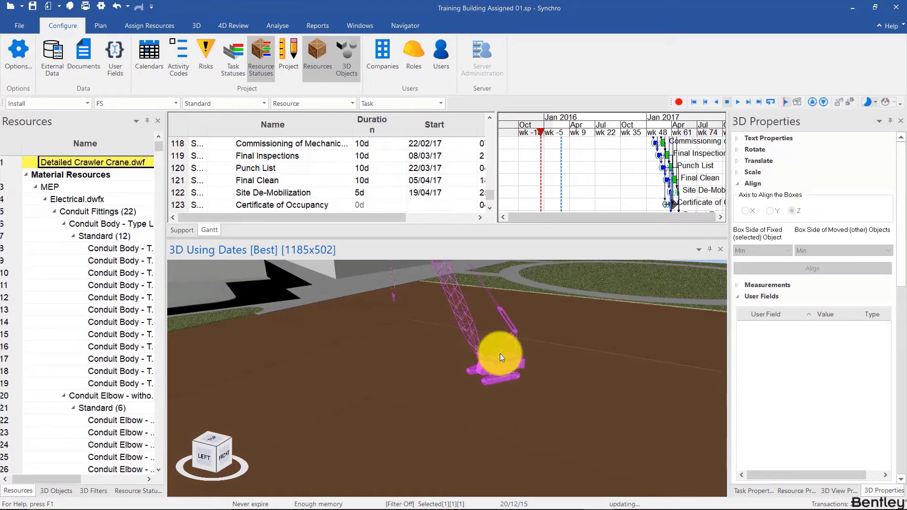
{"action": "right_click", "coordinate": [500, 353]}
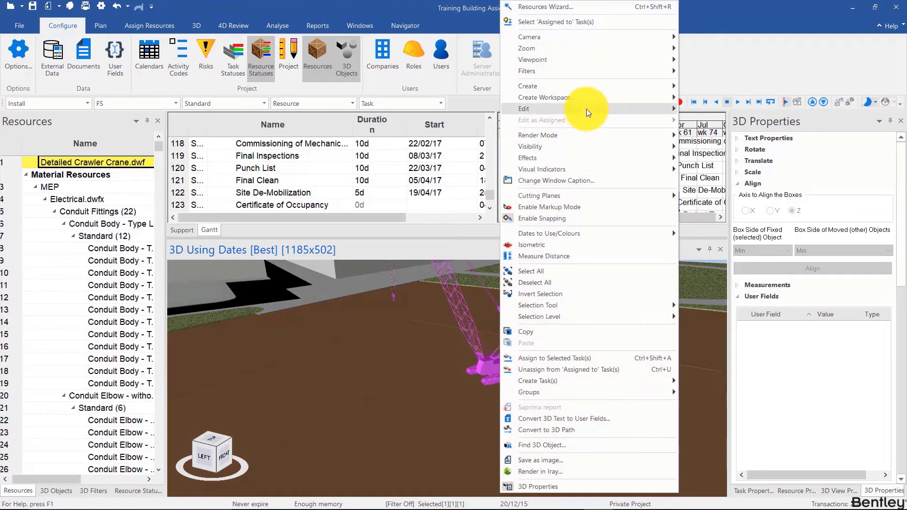
{"action": "mouse_move", "coordinate": [588, 109]}
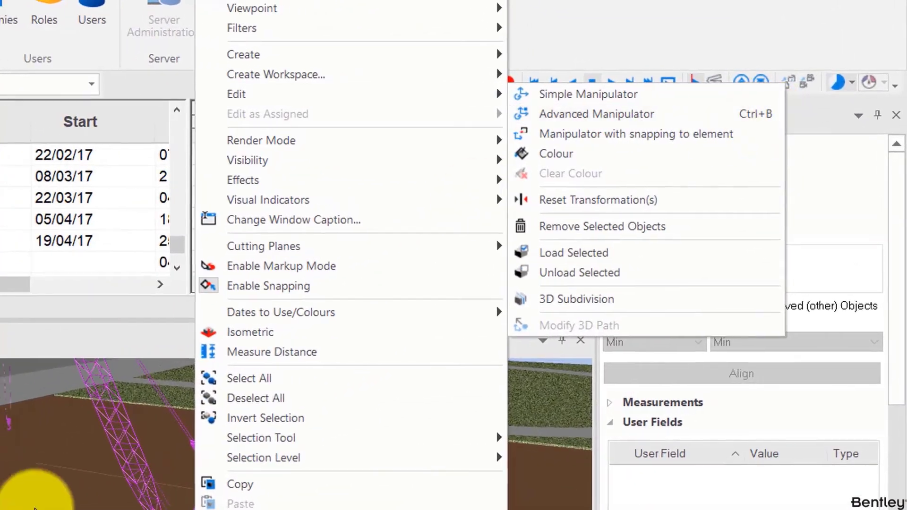
{"action": "left_click", "coordinate": [35, 509]}
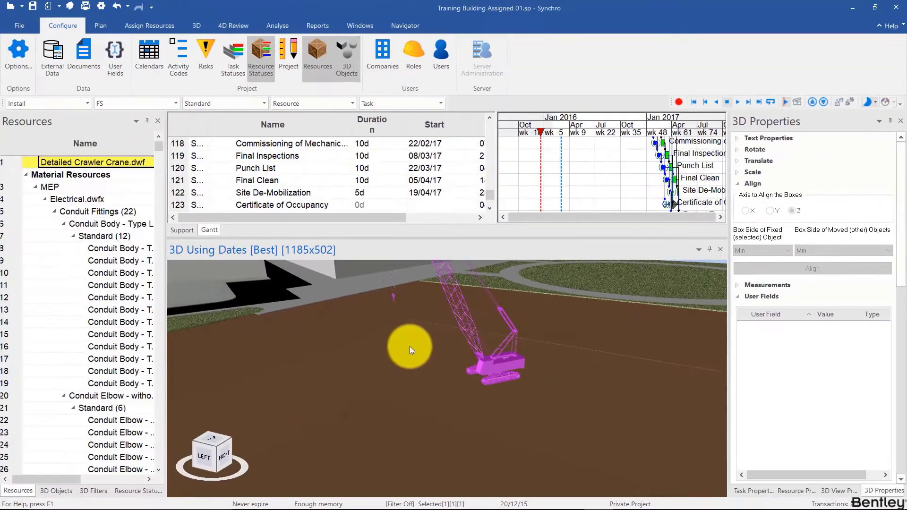
{"action": "scroll", "coordinate": [472, 358], "scroll_direction": "down", "scroll_amount": 5}
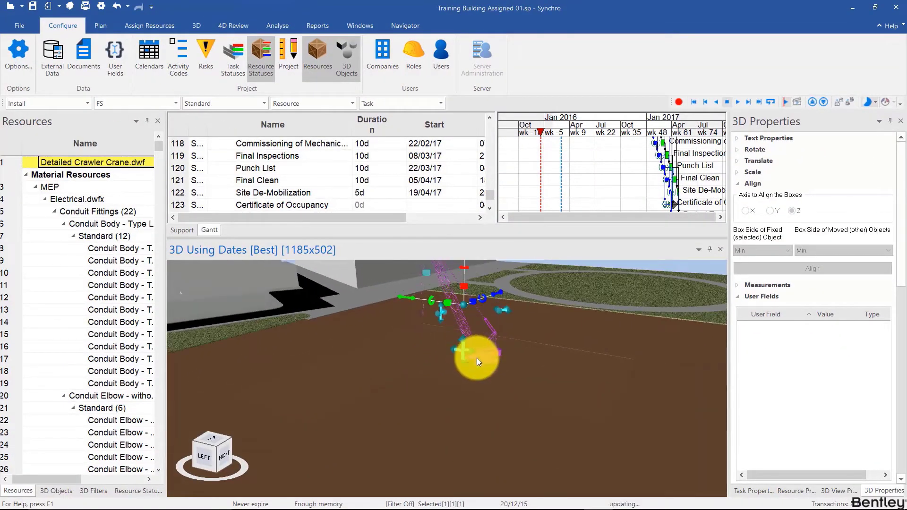
{"action": "left_click_drag", "start_coordinate": [488, 382], "coordinate": [471, 324]}
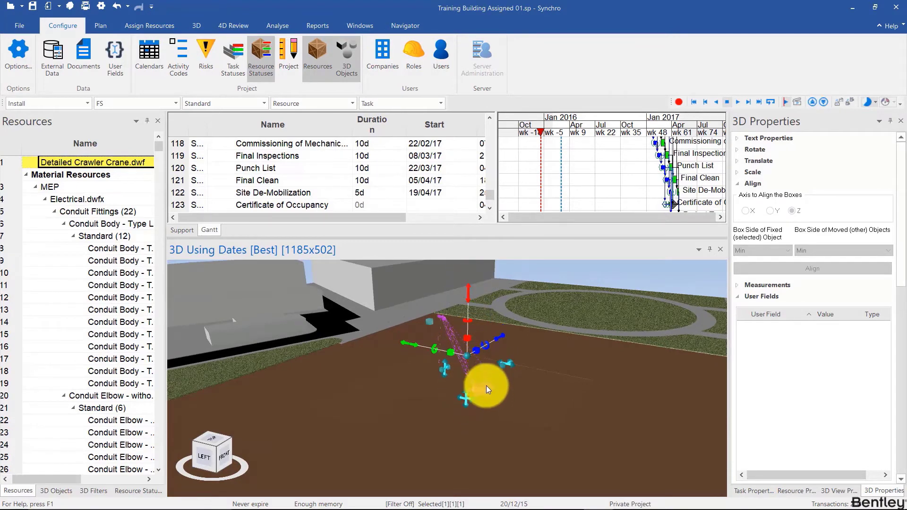
{"action": "left_click_drag", "start_coordinate": [486, 386], "coordinate": [503, 397]}
{"action": "scroll", "coordinate": [498, 398], "scroll_direction": "up", "scroll_amount": 4}
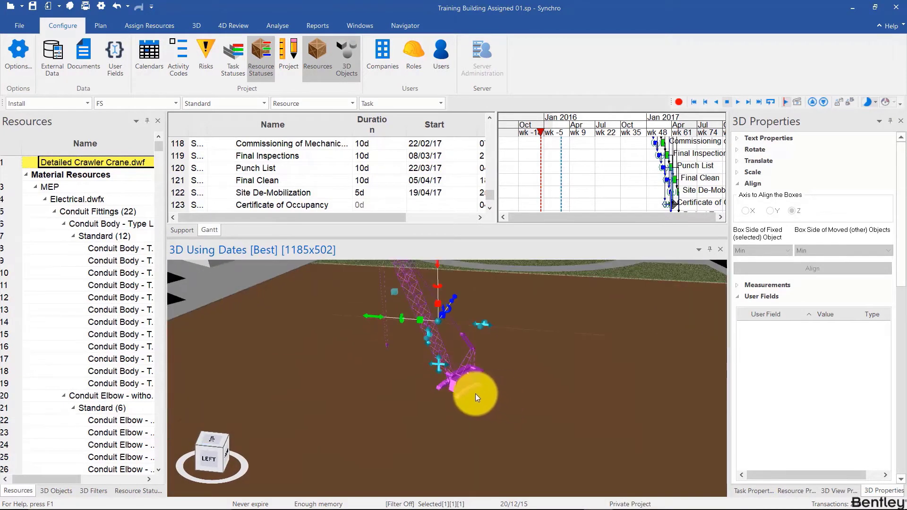
- Clear the crane selection, expand the Translate settings in the 3D properties, and reselect the crawler crane for translation by values
{"action": "left_click", "coordinate": [459, 382]}
{"action": "left_click", "coordinate": [652, 441]}
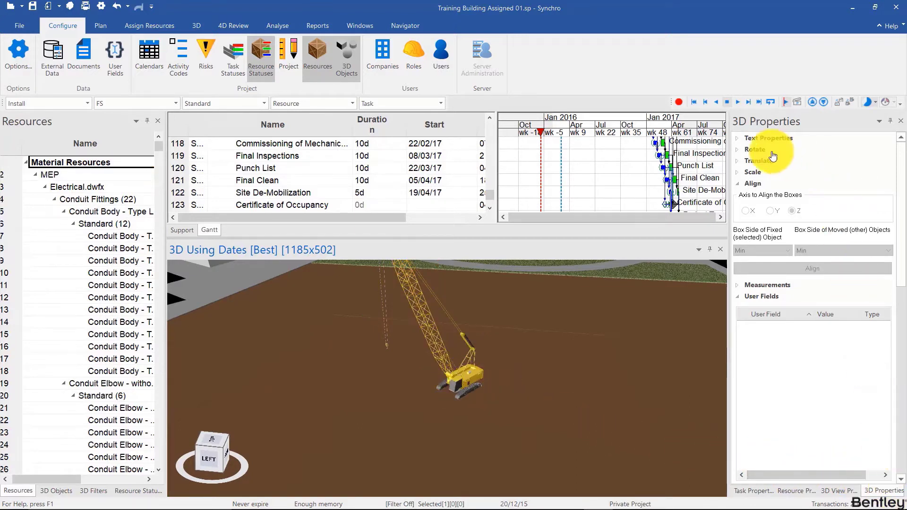
{"action": "left_click", "coordinate": [758, 161]}
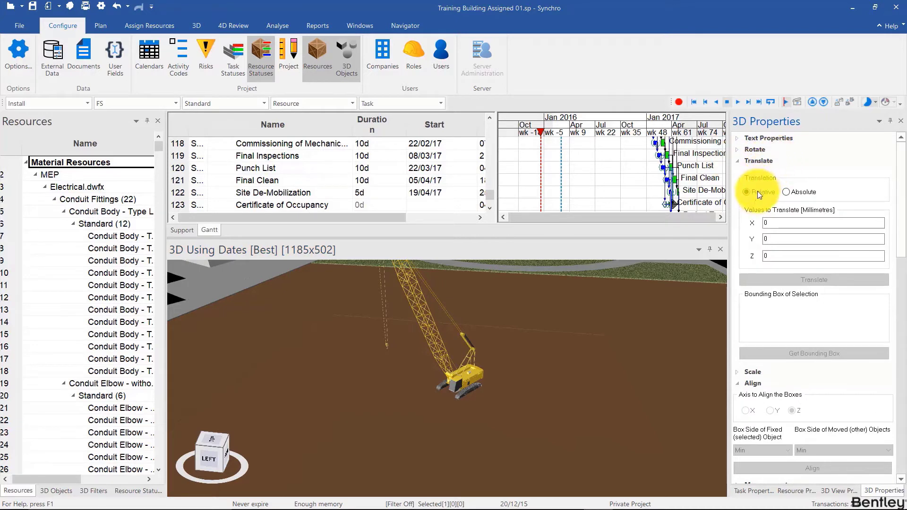
{"action": "left_click", "coordinate": [461, 377]}
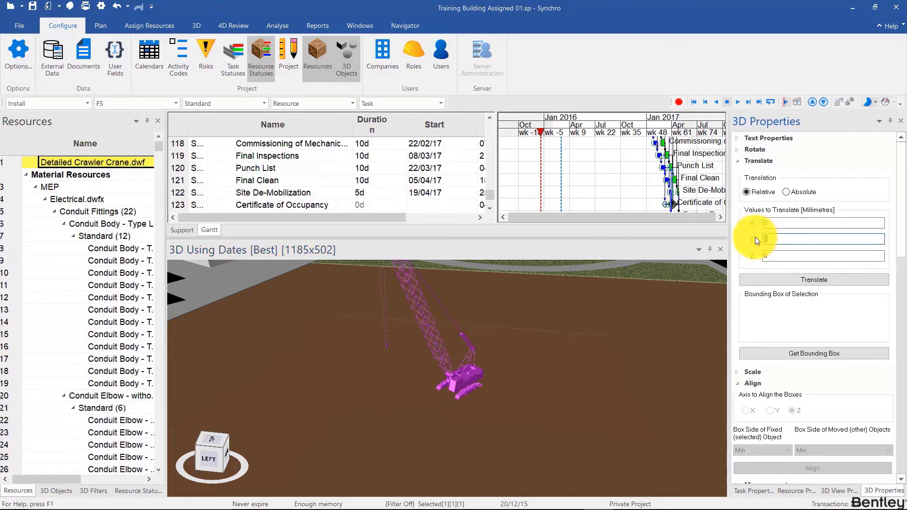
- Translate the selected crawler crane repeatedly by a relative 2000 mm along Y
{"action": "type", "text": "2000"}
{"action": "left_click", "coordinate": [773, 278]}
{"action": "left_click", "coordinate": [773, 278]}
{"action": "left_click", "coordinate": [772, 279]}
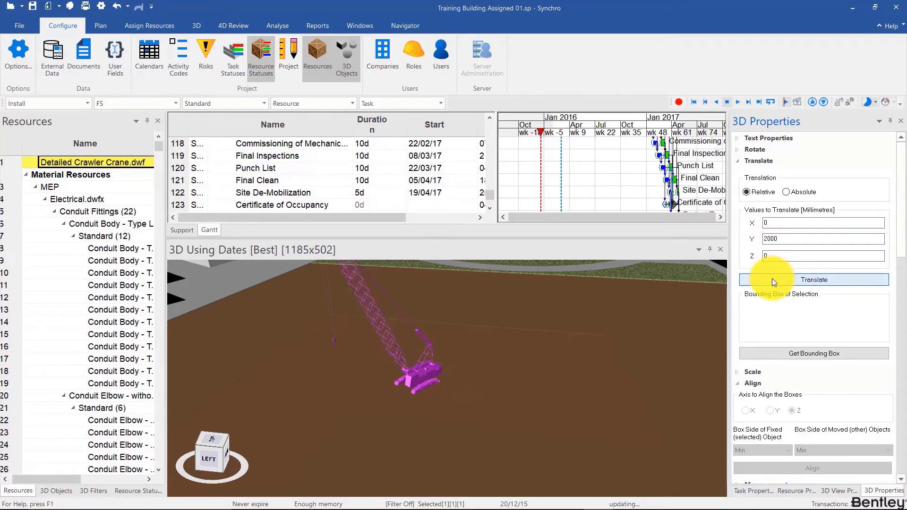
{"action": "left_click", "coordinate": [772, 278]}
{"action": "left_click", "coordinate": [772, 279]}
{"action": "left_click", "coordinate": [772, 279]}
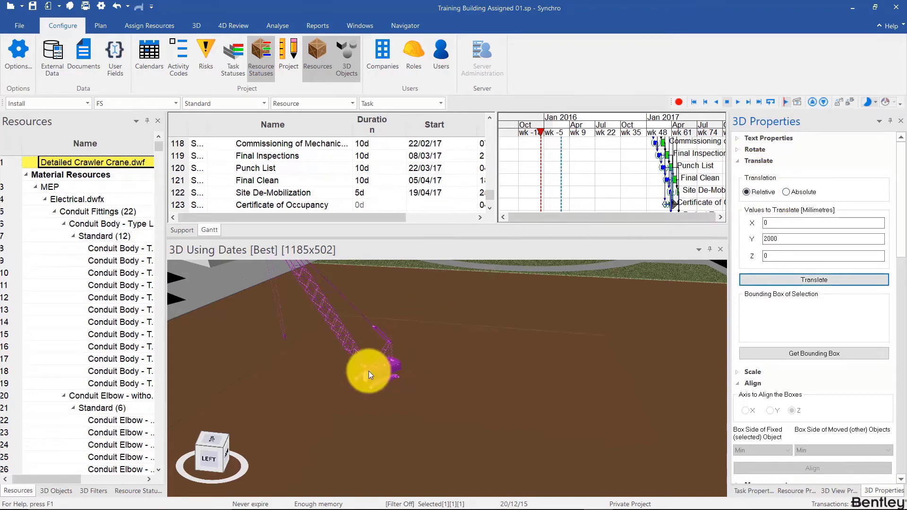
{"action": "mouse_move", "coordinate": [369, 370]}
{"action": "left_mouse_down"}
{"action": "mouse_move", "coordinate": [394, 368]}
{"action": "mouse_move", "coordinate": [370, 373]}
{"action": "left_mouse_up"}
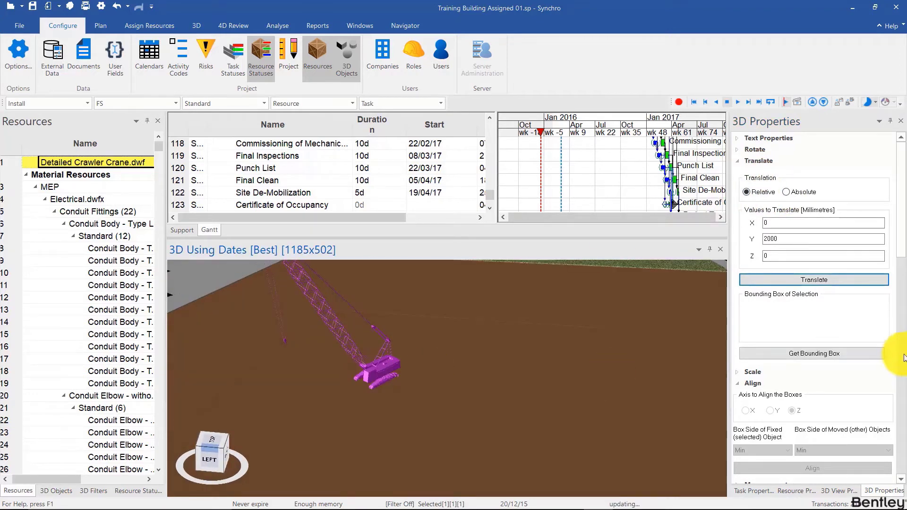
- Get the bounding box of the crawler crane and examine its box center and X extents
{"action": "left_click", "coordinate": [805, 353]}
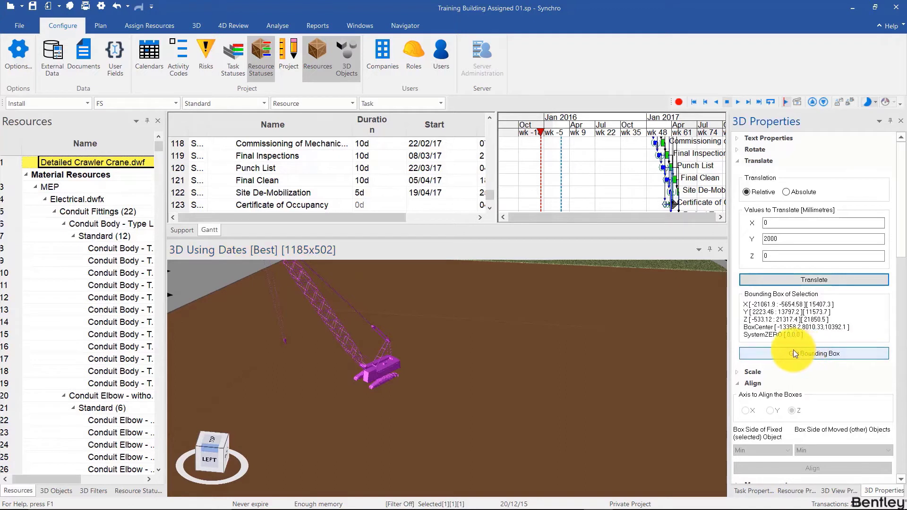
{"action": "left_click_drag", "start_coordinate": [777, 327], "coordinate": [849, 327]}
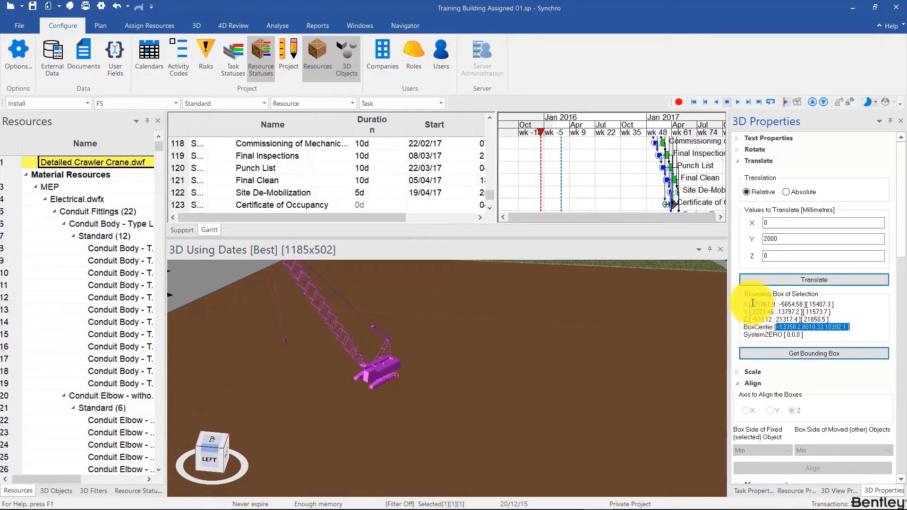
{"action": "left_click_drag", "start_coordinate": [752, 304], "coordinate": [823, 305]}
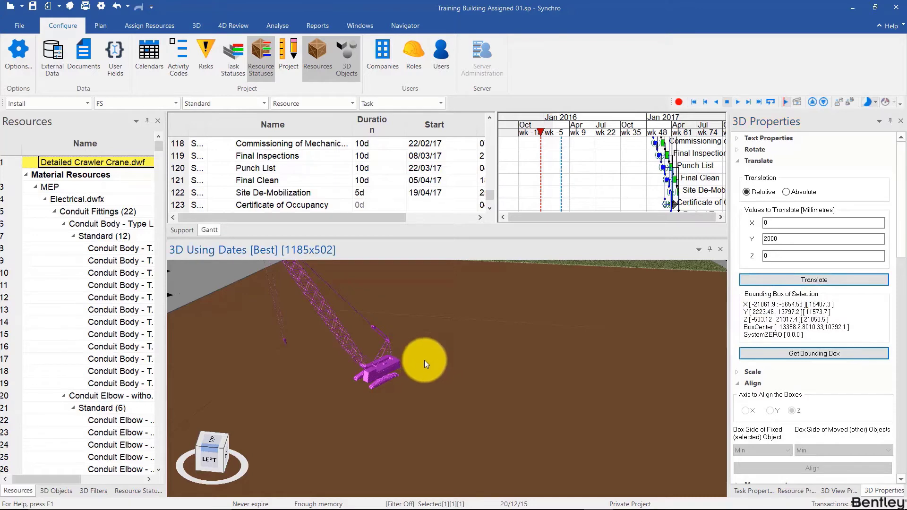
- Collapse the Translate settings, leave Align expanded, and select the crawler crane together with the Excavation1 object
{"action": "left_click_drag", "start_coordinate": [424, 360], "coordinate": [499, 336]}
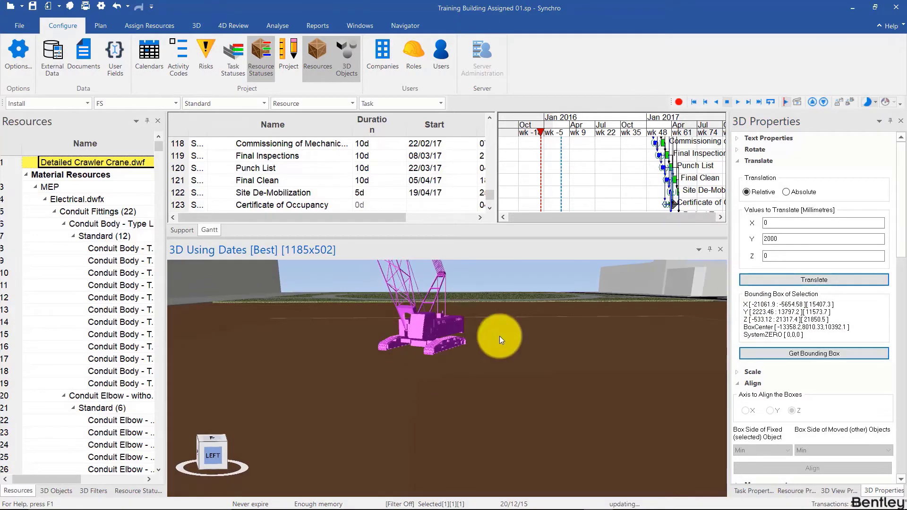
{"action": "left_click", "coordinate": [751, 162]}
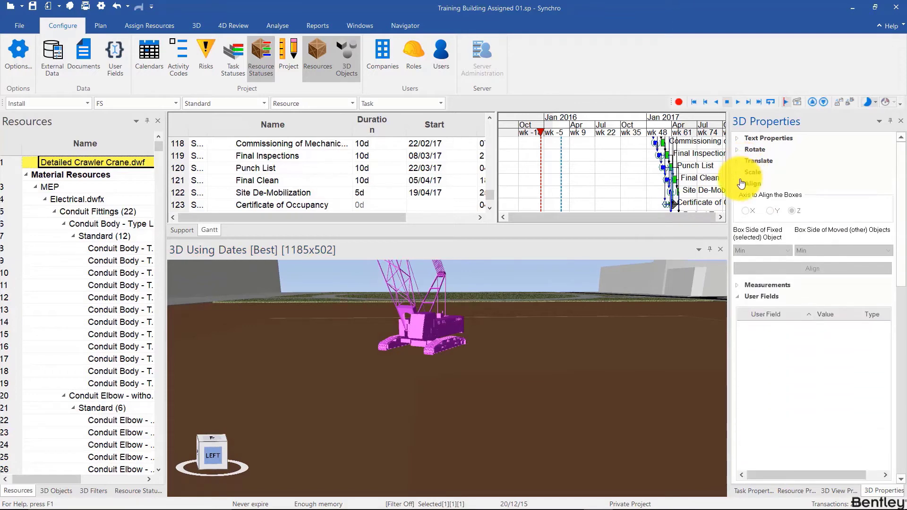
{"action": "left_click", "coordinate": [739, 184]}
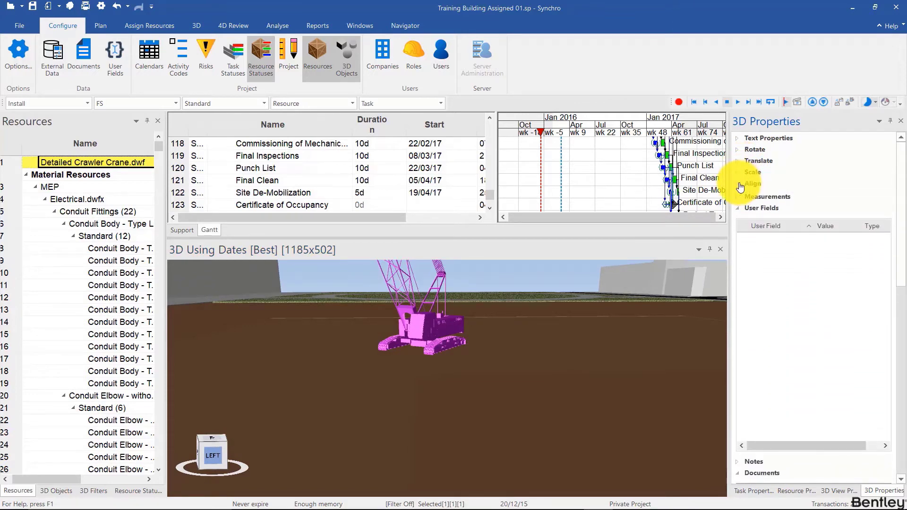
{"action": "left_click", "coordinate": [739, 184]}
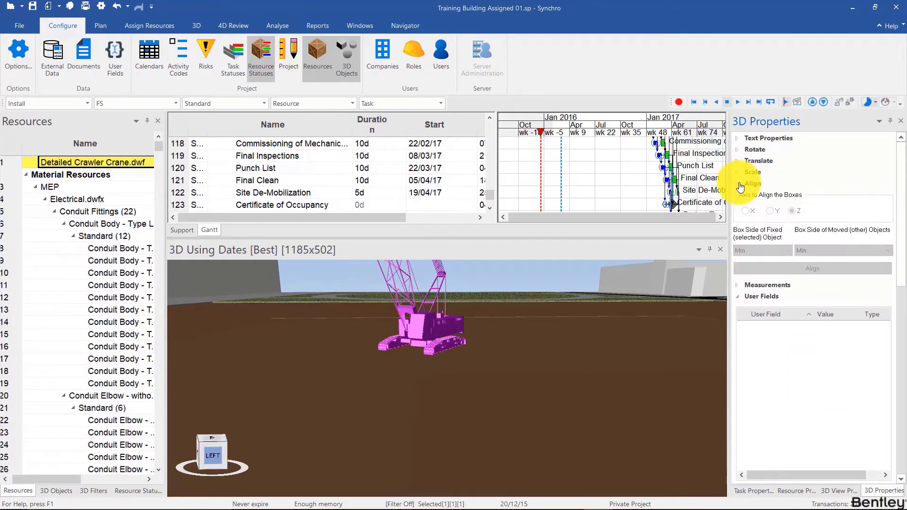
{"action": "left_click", "coordinate": [427, 325]}
{"action": "left_click", "coordinate": [429, 326]}
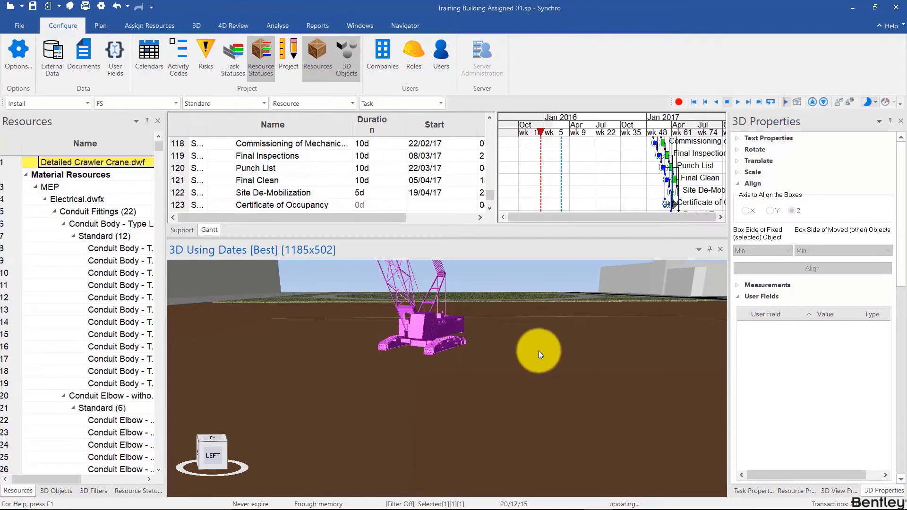
{"action": "left_click", "coordinate": [538, 350], "text": "ctrl"}
{"action": "left_click_drag", "start_coordinate": [470, 353], "coordinate": [464, 357]}
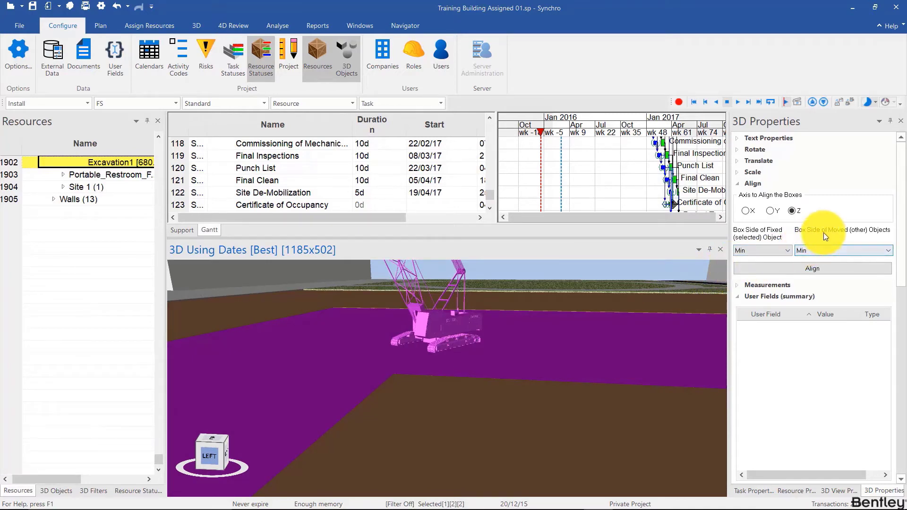
- Align the crane to the excavation along Z, with fixed box side Max and moved box side Min, and clear the selection
{"action": "left_click", "coordinate": [784, 250]}
{"action": "left_click", "coordinate": [775, 268]}
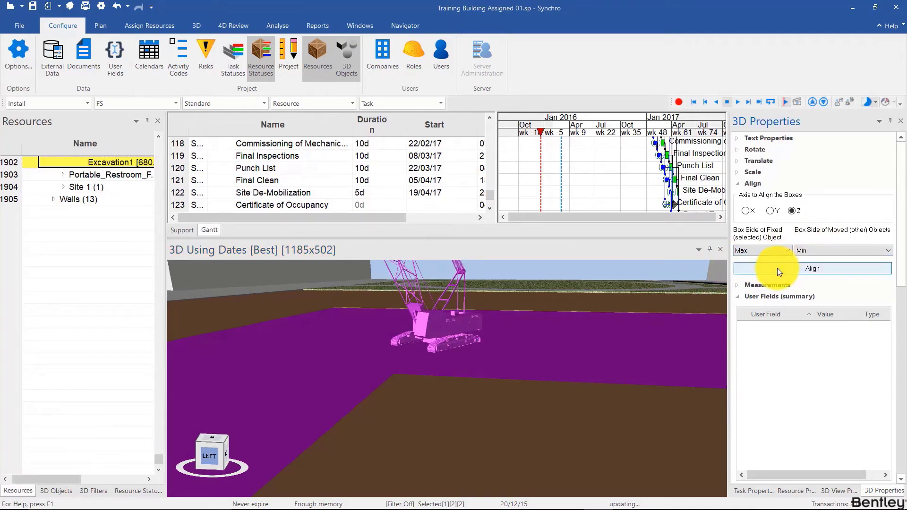
{"action": "left_click", "coordinate": [777, 268]}
{"action": "scroll", "coordinate": [417, 356], "scroll_direction": "up", "scroll_amount": 5}
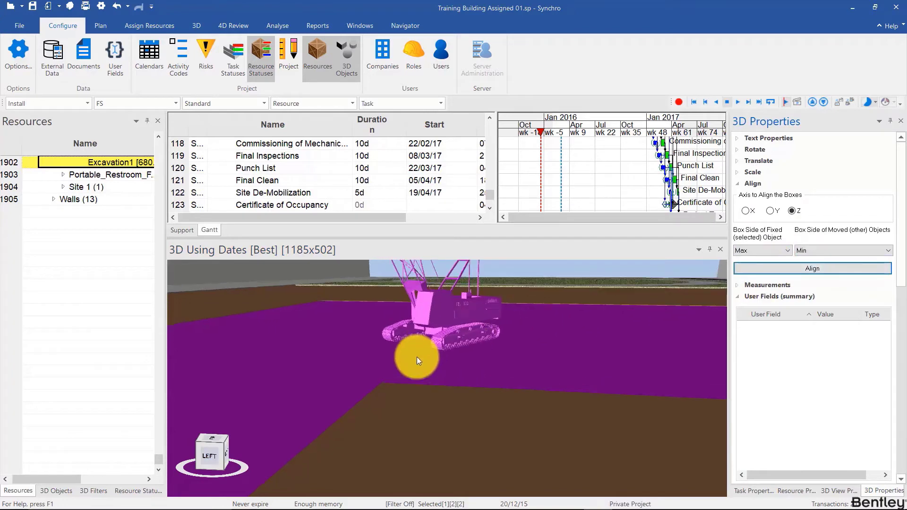
{"action": "middle_click_drag", "start_coordinate": [437, 353], "coordinate": [466, 341]}
{"action": "scroll", "coordinate": [461, 355], "scroll_direction": "down", "scroll_amount": 8}
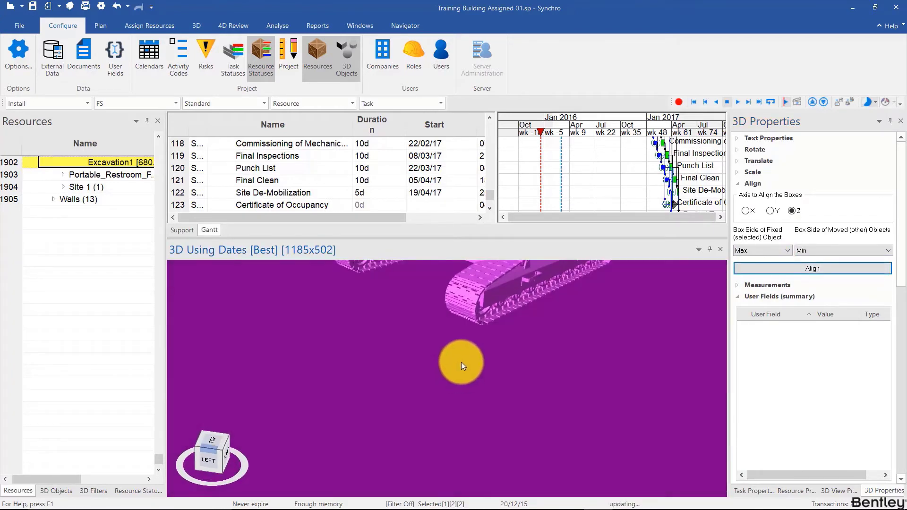
{"action": "left_click", "coordinate": [453, 396]}
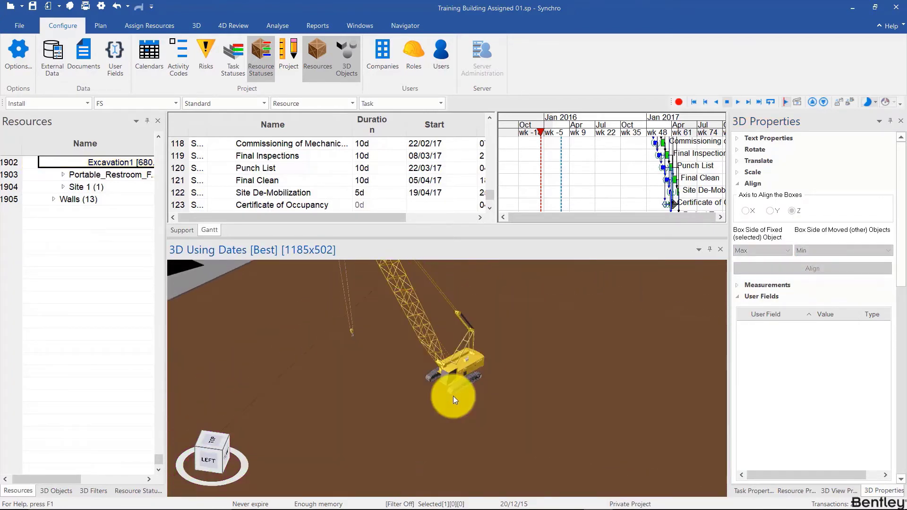
- Examine the crane's position on the whole site from a distance and from another side
{"action": "scroll", "coordinate": [453, 396], "scroll_direction": "down", "scroll_amount": 6}
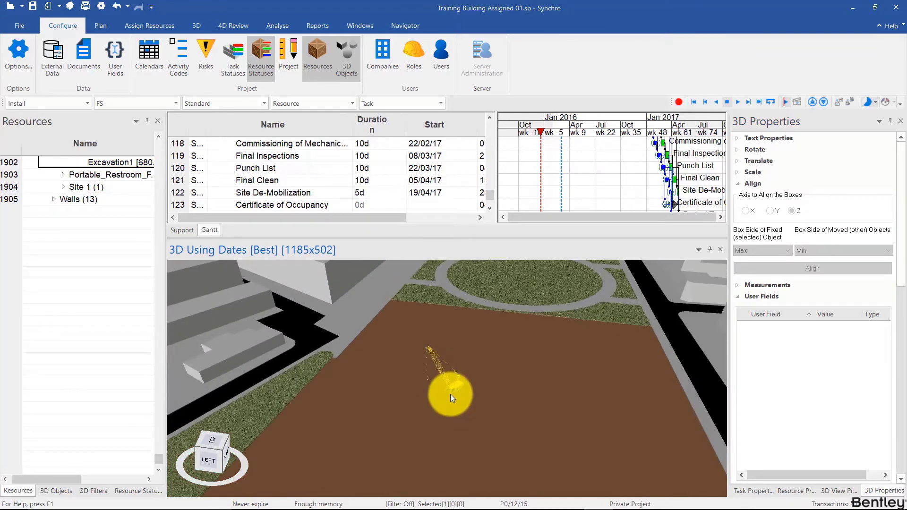
{"action": "scroll", "coordinate": [450, 394], "scroll_direction": "down", "scroll_amount": 2}
{"action": "scroll", "coordinate": [604, 317], "scroll_direction": "down", "scroll_amount": 5}
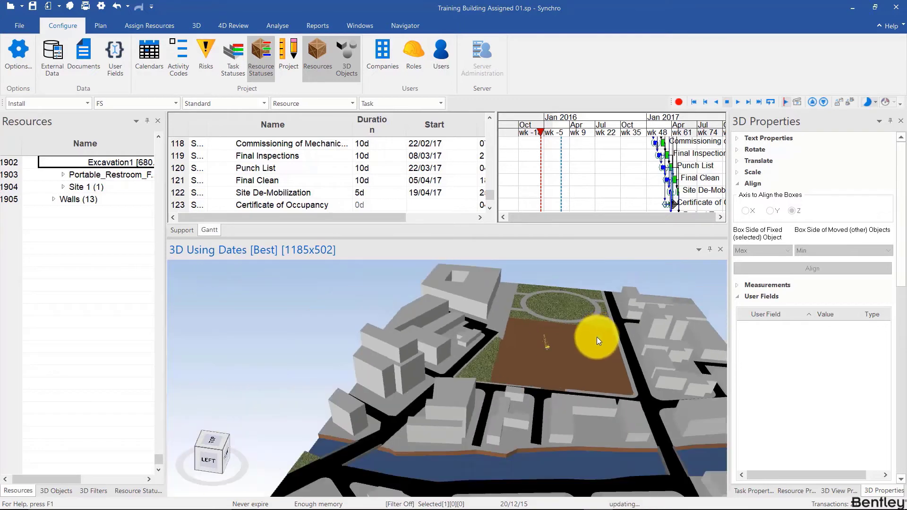
{"action": "middle_click_drag", "start_coordinate": [597, 336], "coordinate": [520, 387]}
{"action": "left_click_drag", "start_coordinate": [519, 388], "coordinate": [534, 375]}
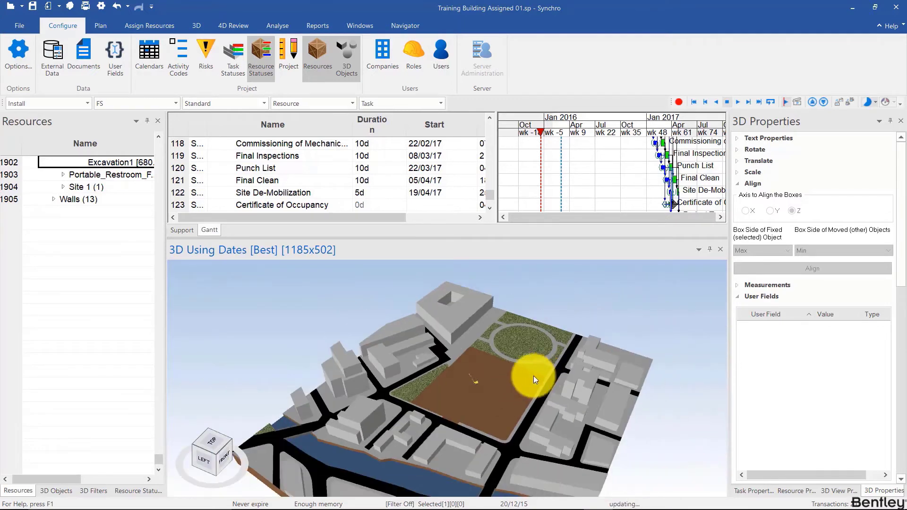
{"action": "left_click", "coordinate": [193, 446]}
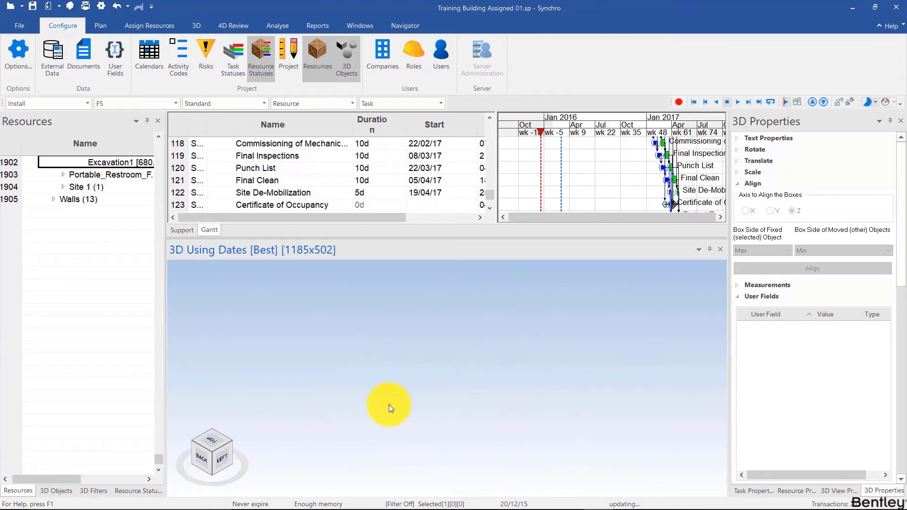
{"action": "scroll", "coordinate": [347, 420], "scroll_direction": "up", "scroll_amount": 3}
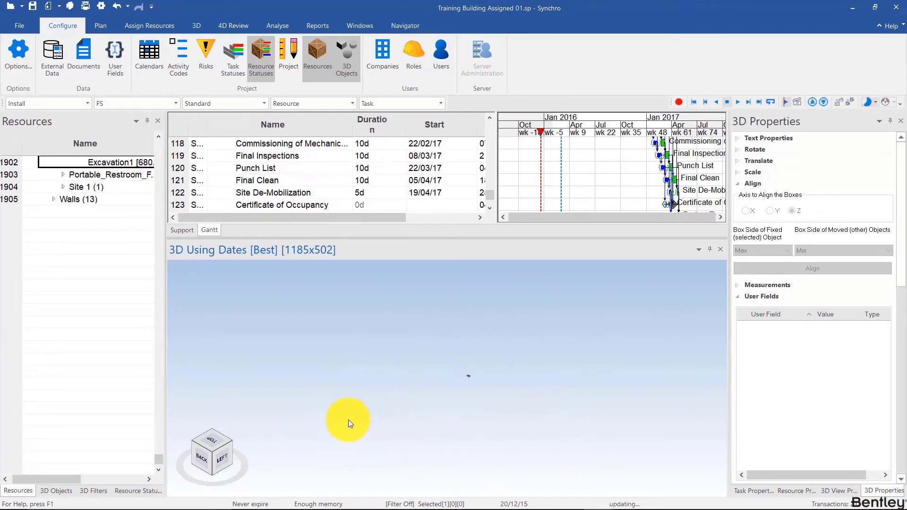
{"action": "scroll", "coordinate": [409, 372], "scroll_direction": "up", "scroll_amount": 2}
{"action": "scroll", "coordinate": [610, 355], "scroll_direction": "up", "scroll_amount": 5}
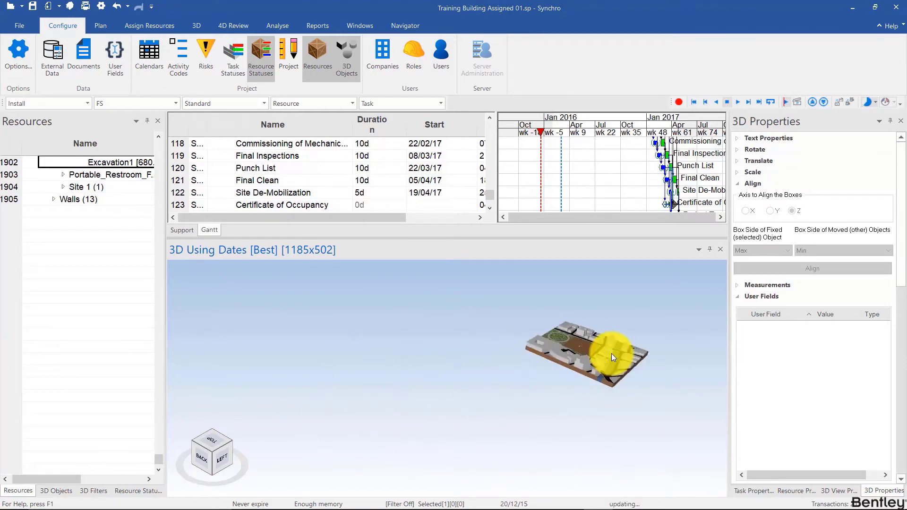
{"action": "scroll", "coordinate": [28, 264], "scroll_direction": "up", "scroll_amount": 8}
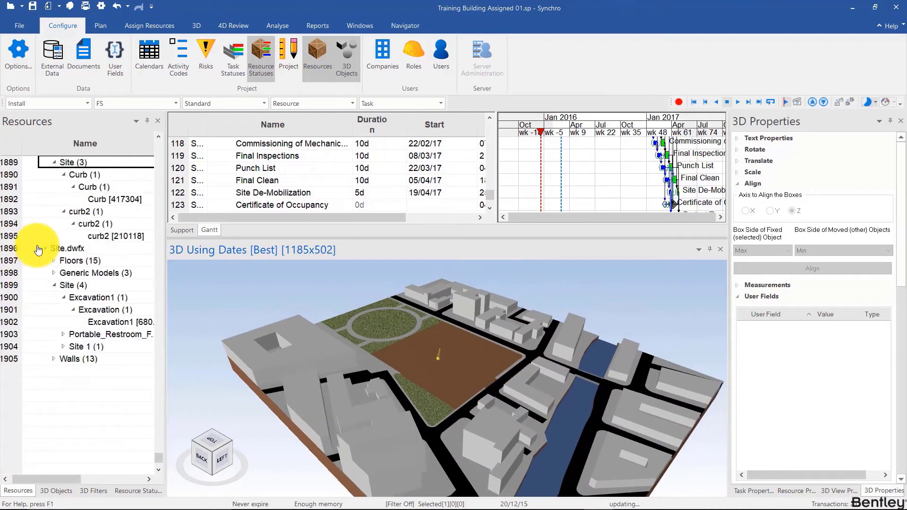
- Select the Detailed Crawler Crane from the 3D objects list together with Excavation1, and clear the selection
{"action": "left_click", "coordinate": [55, 491]}
{"action": "scroll", "coordinate": [39, 235], "scroll_direction": "up", "scroll_amount": 7}
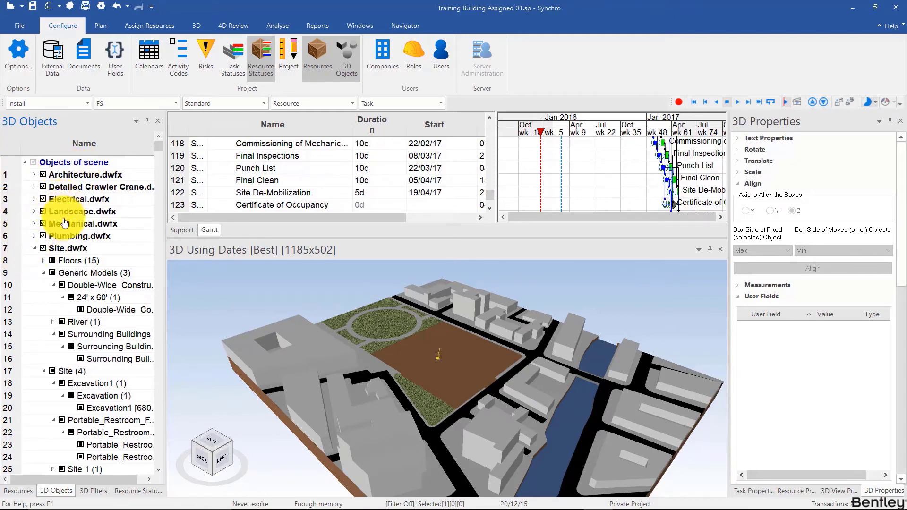
{"action": "left_click", "coordinate": [81, 187]}
{"action": "scroll", "coordinate": [435, 363], "scroll_direction": "up", "scroll_amount": 3}
{"action": "scroll", "coordinate": [434, 362], "scroll_direction": "up", "scroll_amount": 3}
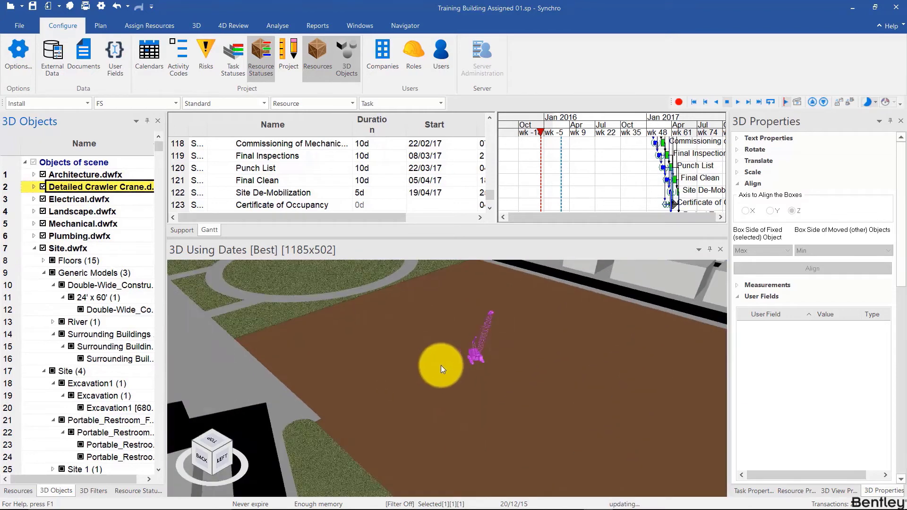
{"action": "left_click", "coordinate": [429, 366], "text": "ctrl"}
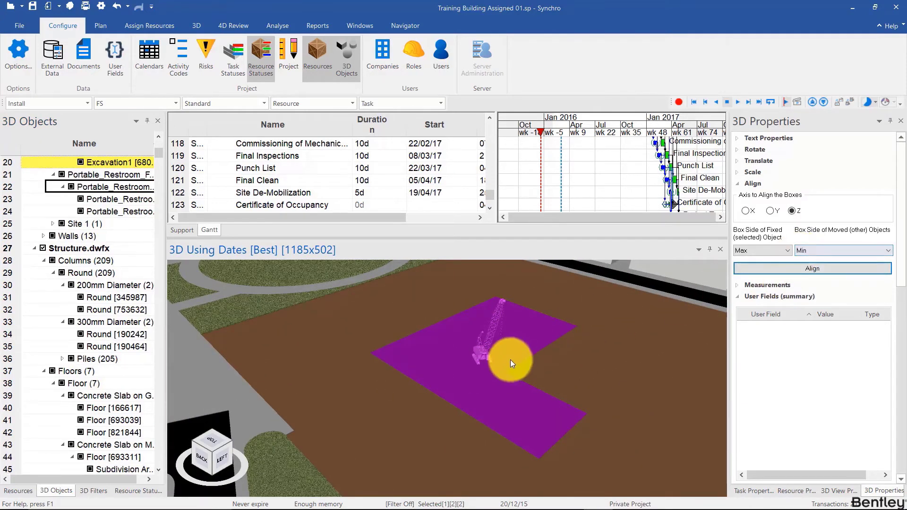
{"action": "key", "text": "Escape"}
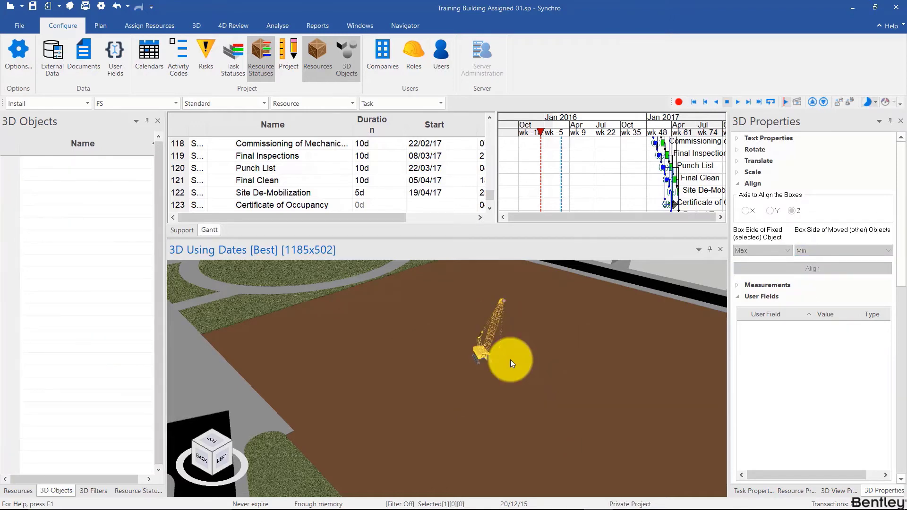
- Reset the crawler crane's transformations, applying the reset to the selected 3D objects and any child objects only
{"action": "left_click_drag", "start_coordinate": [510, 359], "coordinate": [478, 350]}
{"action": "left_click", "coordinate": [484, 346]}
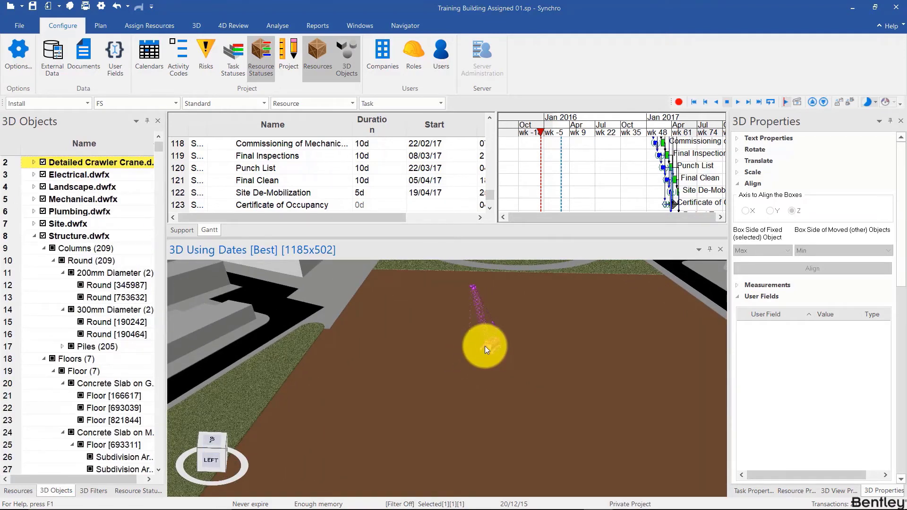
{"action": "right_click", "coordinate": [485, 346]}
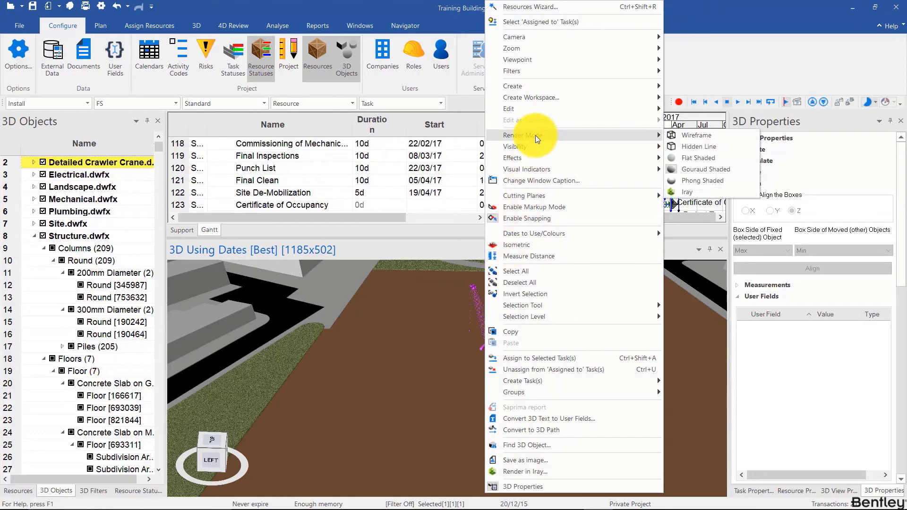
{"action": "mouse_move", "coordinate": [614, 109]}
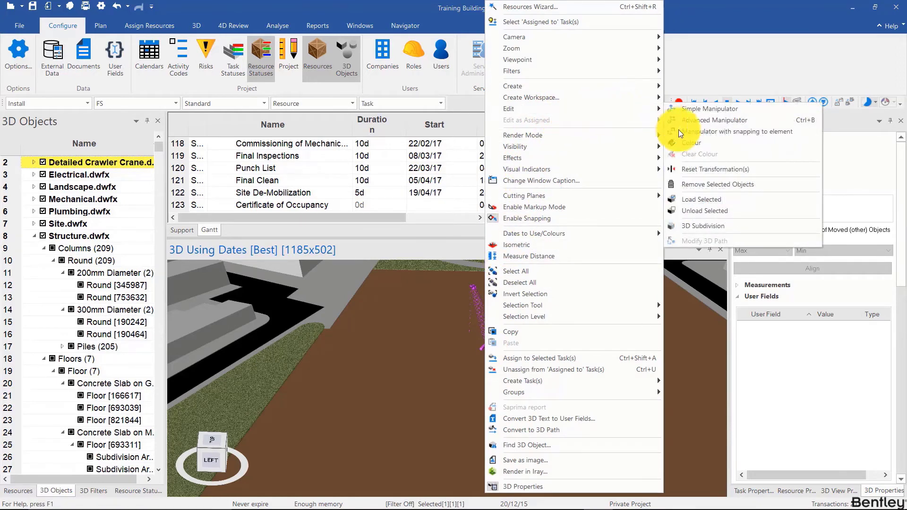
{"action": "left_click", "coordinate": [696, 170]}
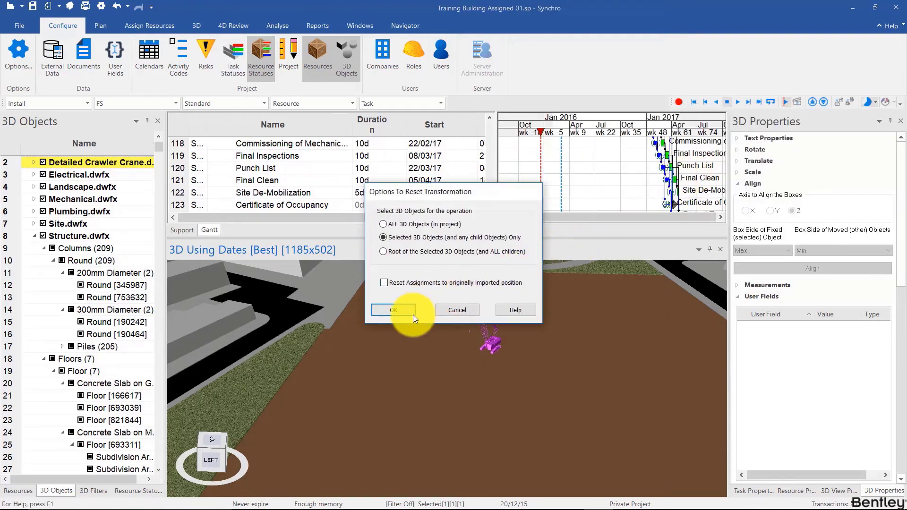
{"action": "left_click", "coordinate": [393, 310]}
{"action": "left_click", "coordinate": [505, 286]}
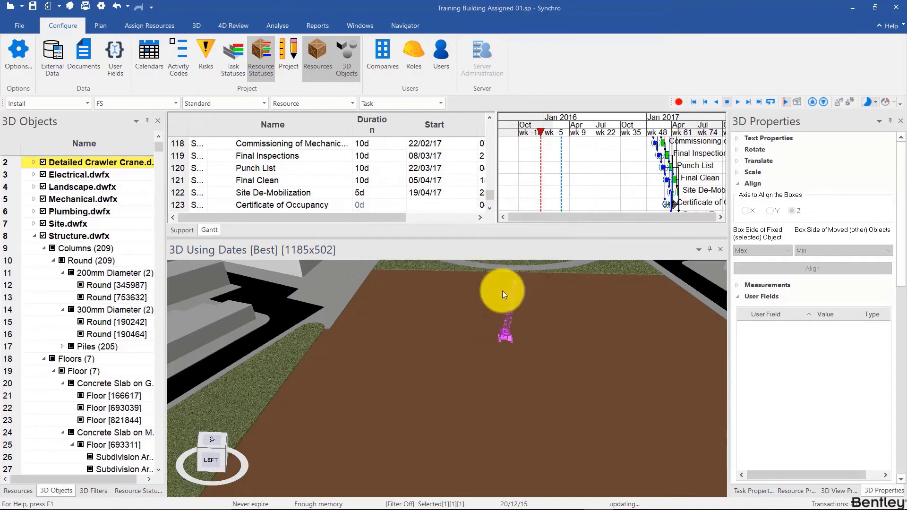
- Add Excavation1 to the crane selection and align them again along Z with fixed side Max and moved side Min
{"action": "scroll", "coordinate": [511, 348], "scroll_direction": "up", "scroll_amount": 5}
{"action": "middle_click_drag", "start_coordinate": [511, 349], "coordinate": [469, 350]}
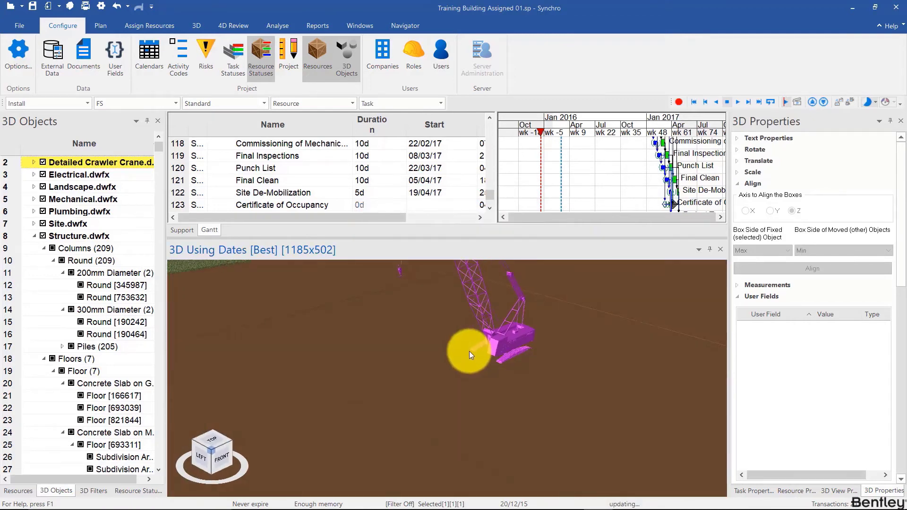
{"action": "left_click", "coordinate": [446, 362], "text": "ctrl"}
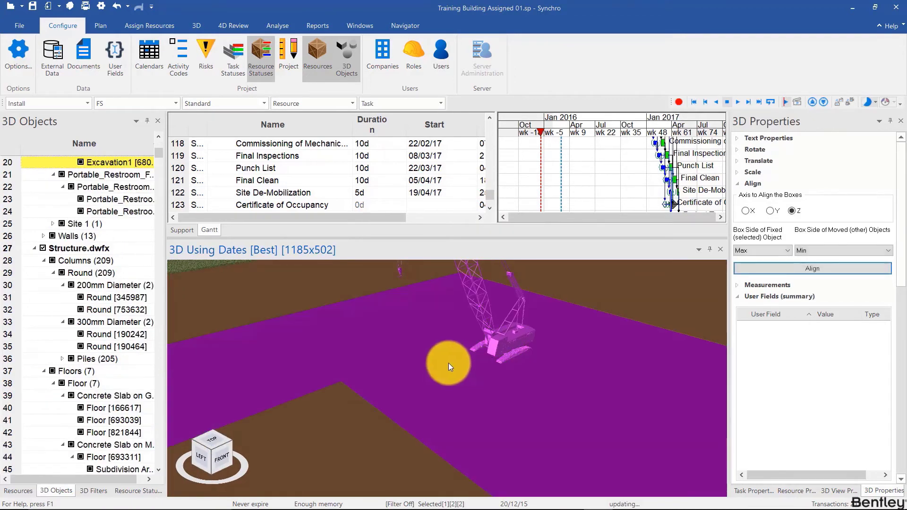
{"action": "left_click", "coordinate": [806, 266]}
{"action": "middle_click_drag", "start_coordinate": [550, 347], "coordinate": [577, 361]}
{"action": "scroll", "coordinate": [577, 359], "scroll_direction": "down", "scroll_amount": 5}
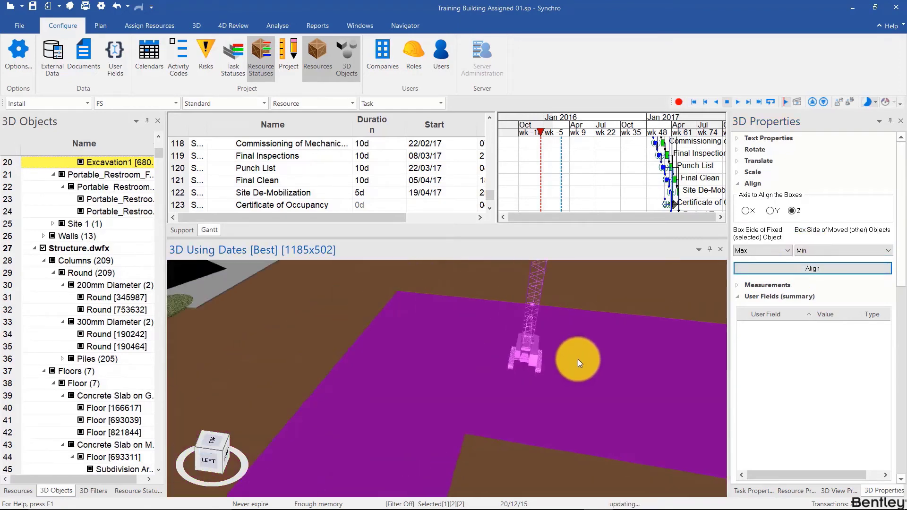
- Clear the selection and move the Gantt focus time to 27/05/16 so the structure's construction stage is shown
{"action": "left_click", "coordinate": [532, 352]}
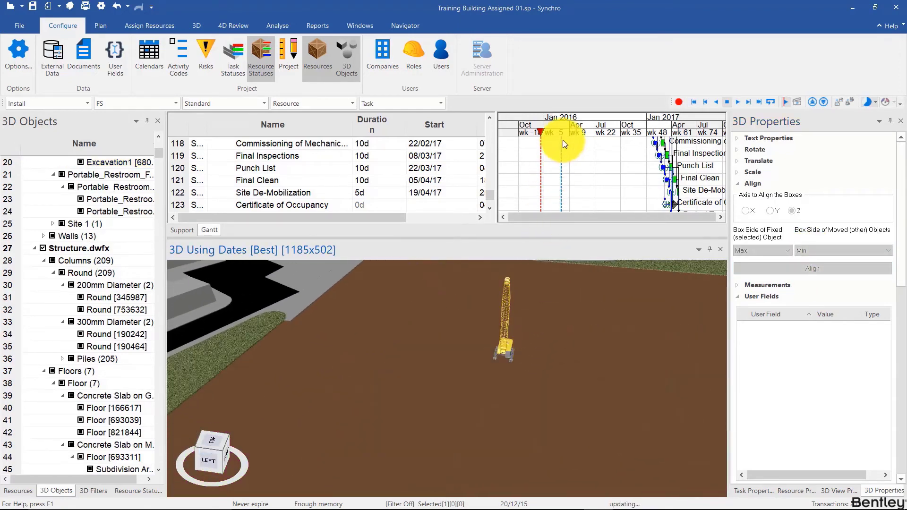
{"action": "mouse_move", "coordinate": [563, 140]}
{"action": "left_mouse_down"}
{"action": "mouse_move", "coordinate": [570, 130]}
{"action": "mouse_move", "coordinate": [596, 129]}
{"action": "mouse_move", "coordinate": [585, 127]}
{"action": "left_mouse_up"}
{"action": "scroll", "coordinate": [508, 358], "scroll_direction": "down", "scroll_amount": 2}
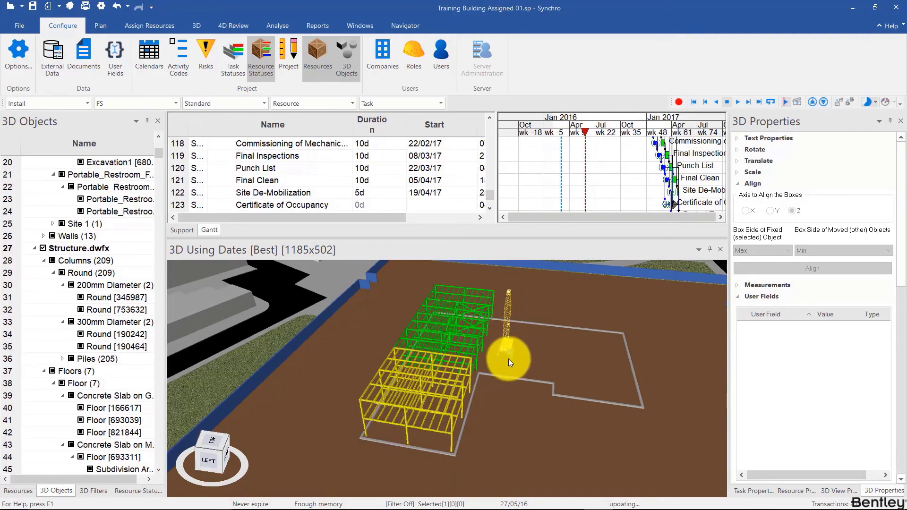
- Move and turn the crawler crane with the manipulators so it stands outside the yellow steel frame's near outer corner, and clear the selection
{"action": "left_click_drag", "start_coordinate": [508, 359], "coordinate": [413, 363]}
{"action": "left_click_drag", "start_coordinate": [470, 329], "coordinate": [482, 351]}
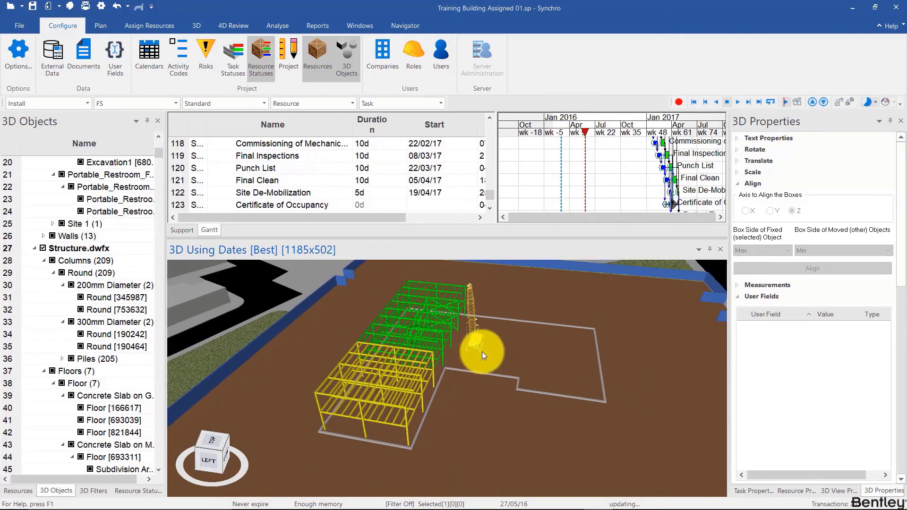
{"action": "left_click", "coordinate": [471, 338]}
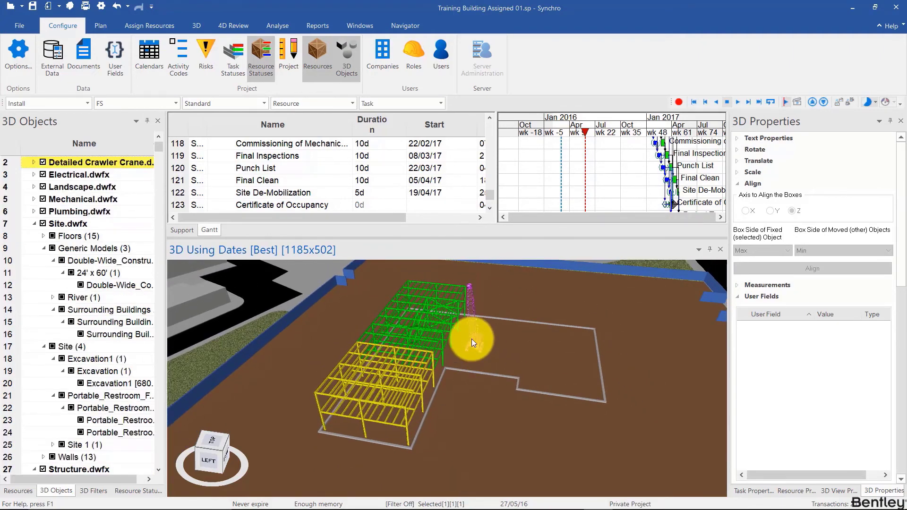
{"action": "key", "text": "space"}
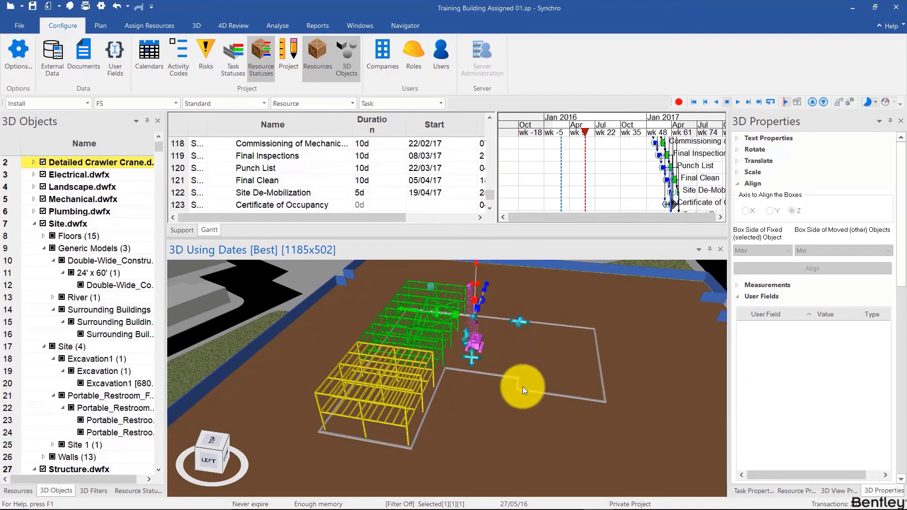
{"action": "left_click_drag", "start_coordinate": [522, 387], "coordinate": [607, 331]}
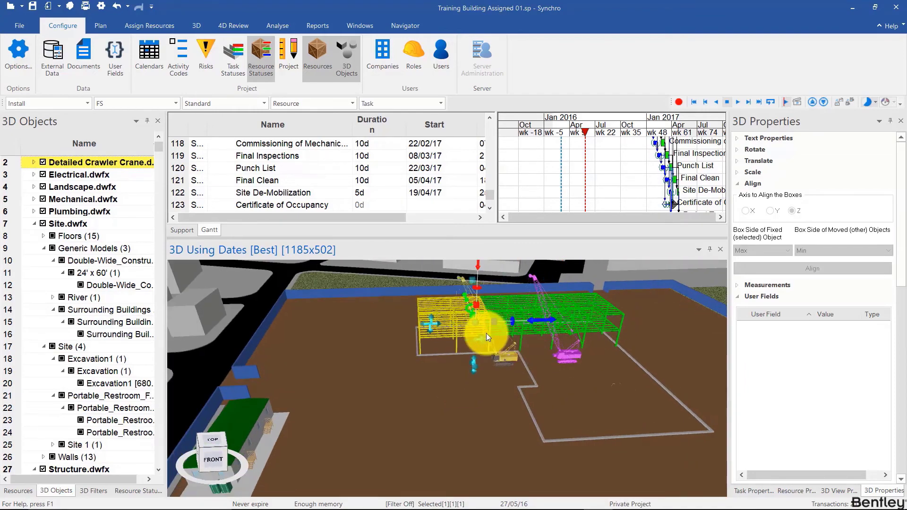
{"action": "left_click_drag", "start_coordinate": [486, 333], "coordinate": [279, 375]}
{"action": "left_click_drag", "start_coordinate": [439, 416], "coordinate": [340, 358]}
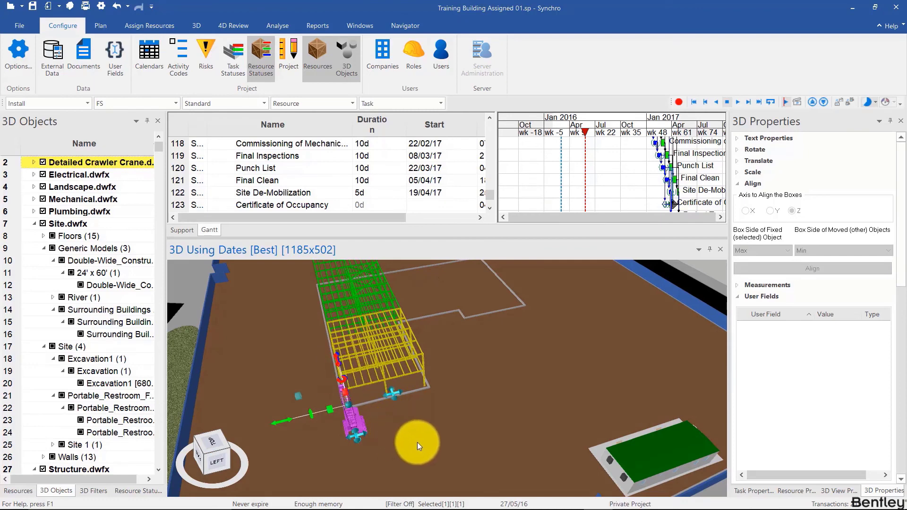
{"action": "left_click_drag", "start_coordinate": [417, 445], "coordinate": [422, 412]}
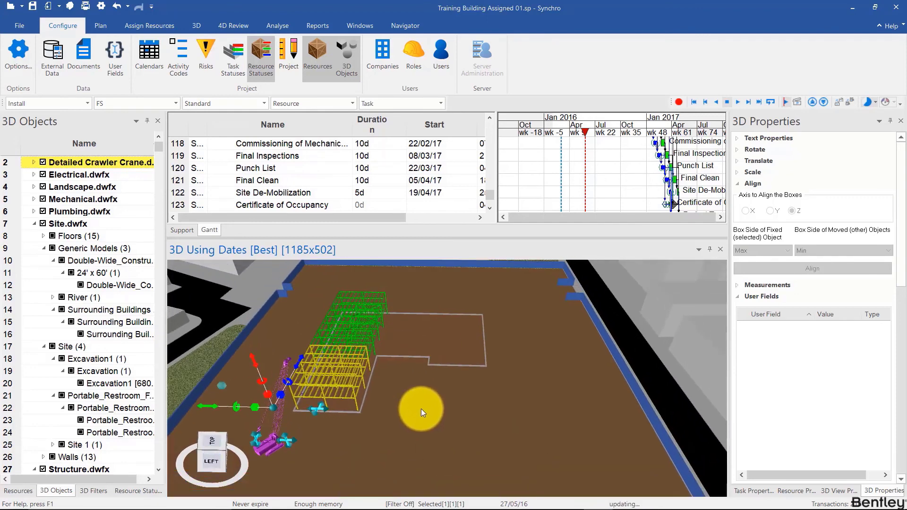
{"action": "left_click", "coordinate": [420, 407]}
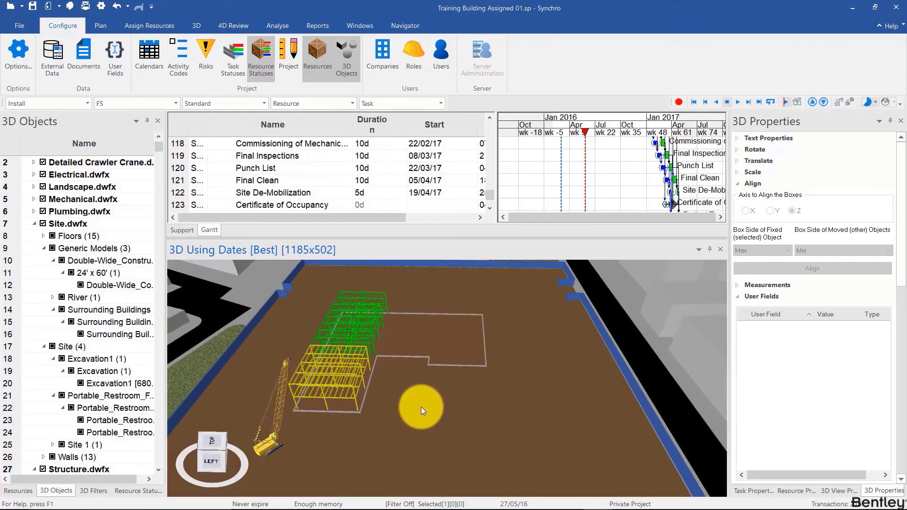